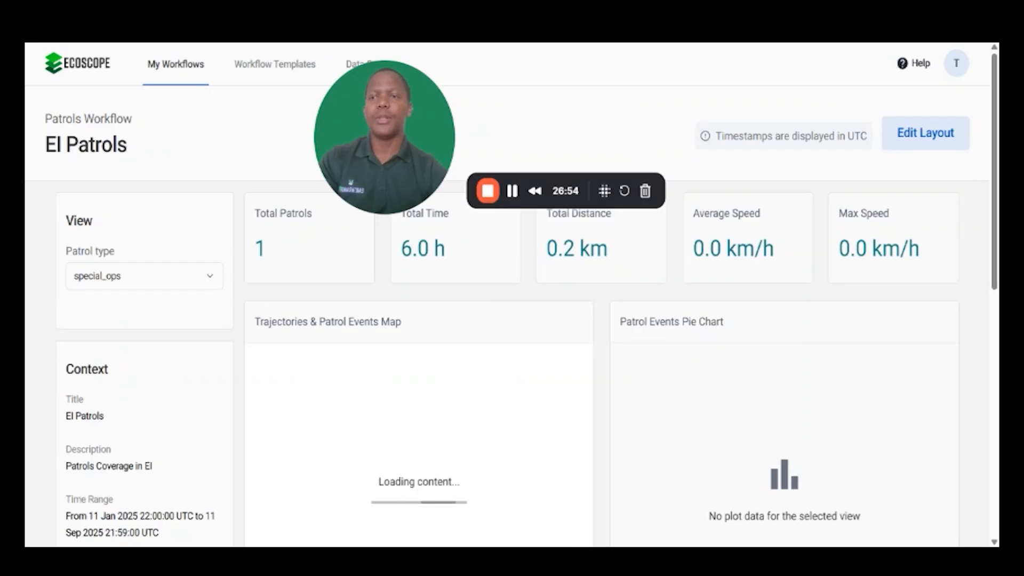
Step: Open the EI Patrols workflow for editing and accept that its current results will be overwritten
left_click(176, 64)
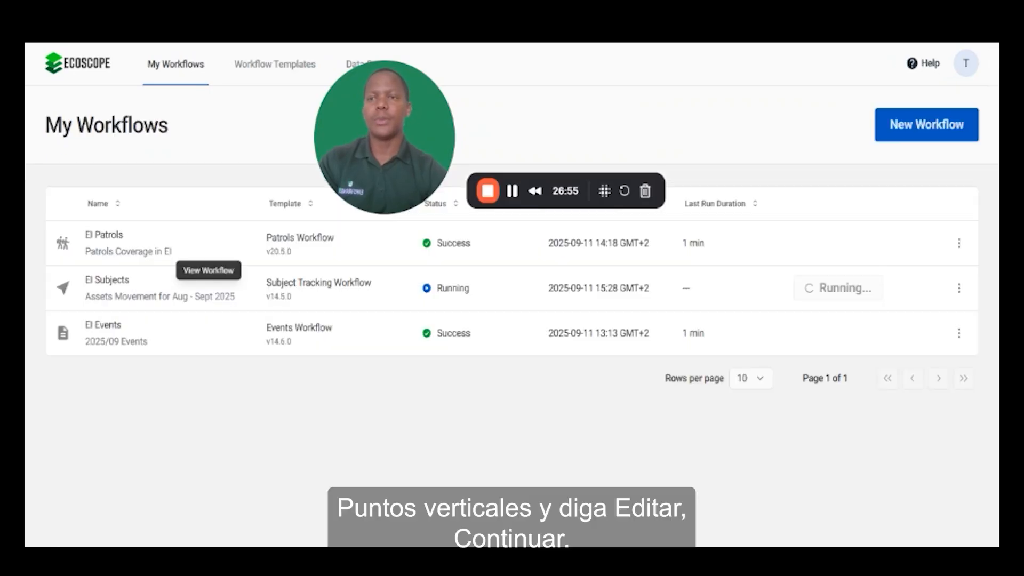
left_click(965, 244)
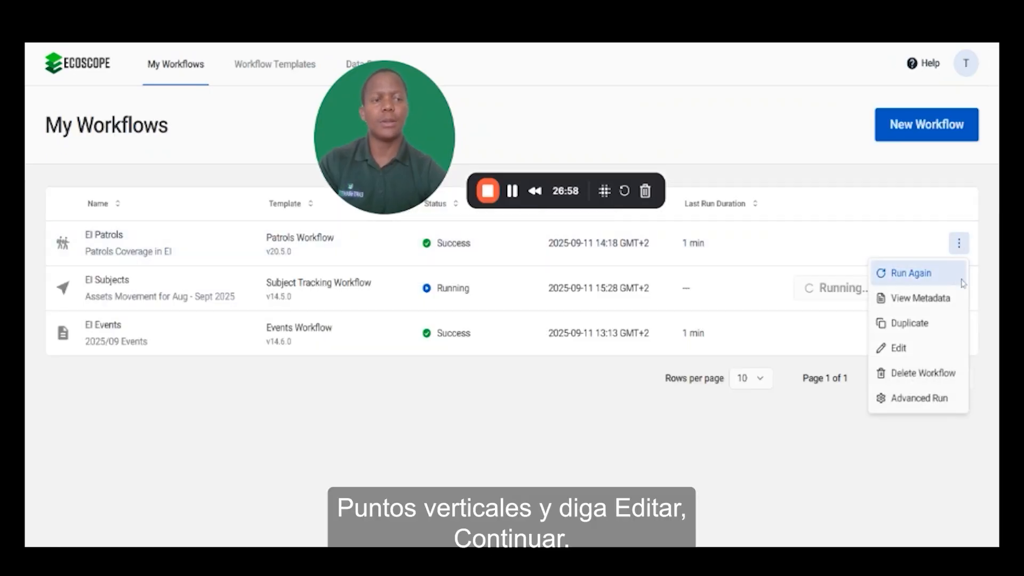
left_click(902, 348)
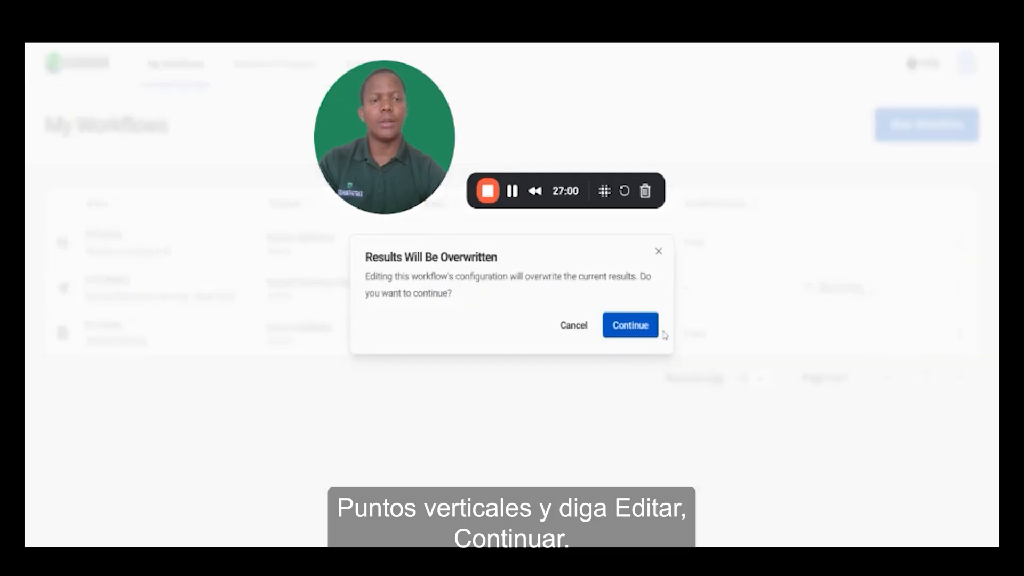
left_click(627, 324)
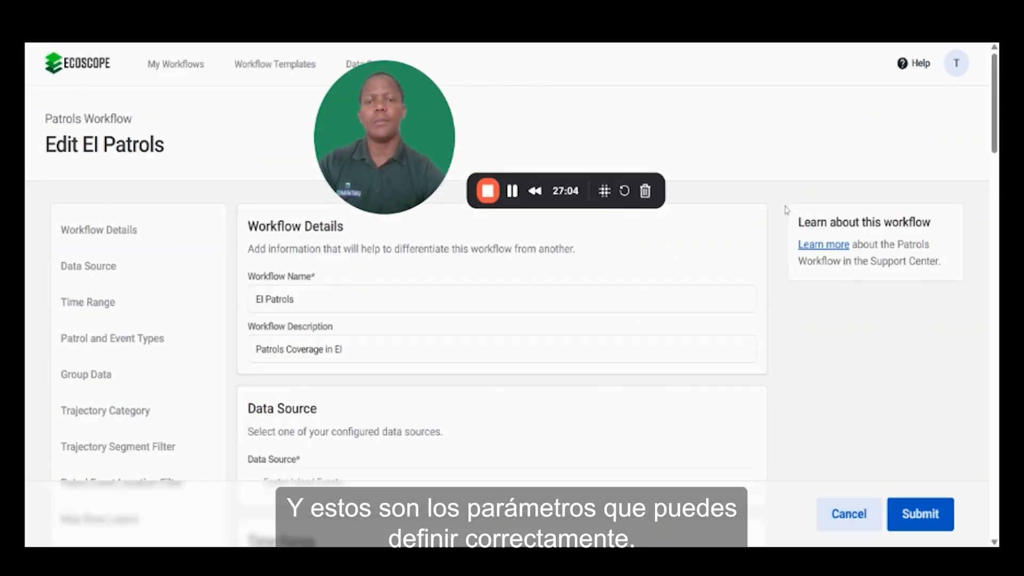
Step: Review the workflow's details, data source, time range, patrol types and event types
scroll(503, 331, "down", 1)
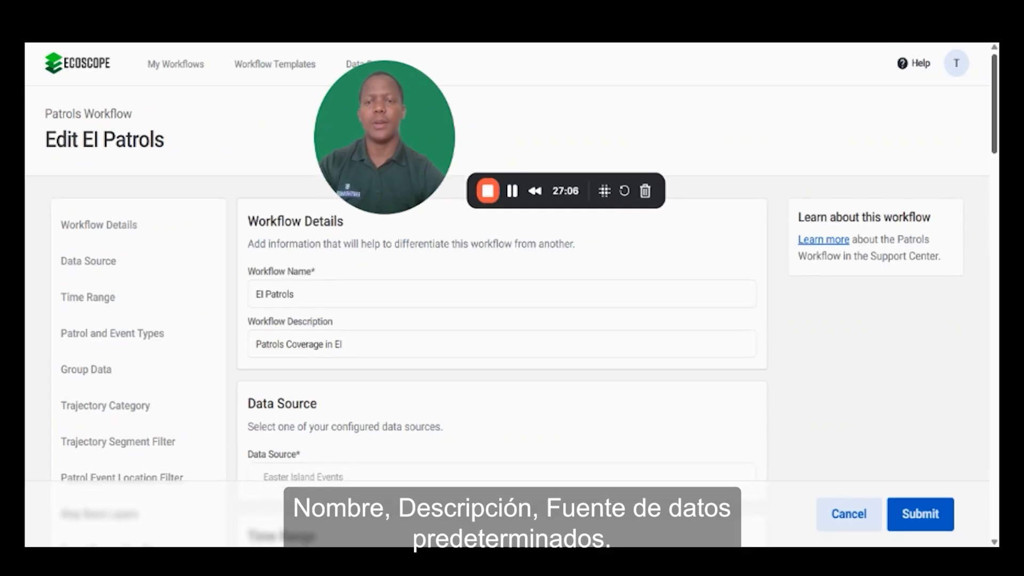
scroll(502, 331, "down", 5)
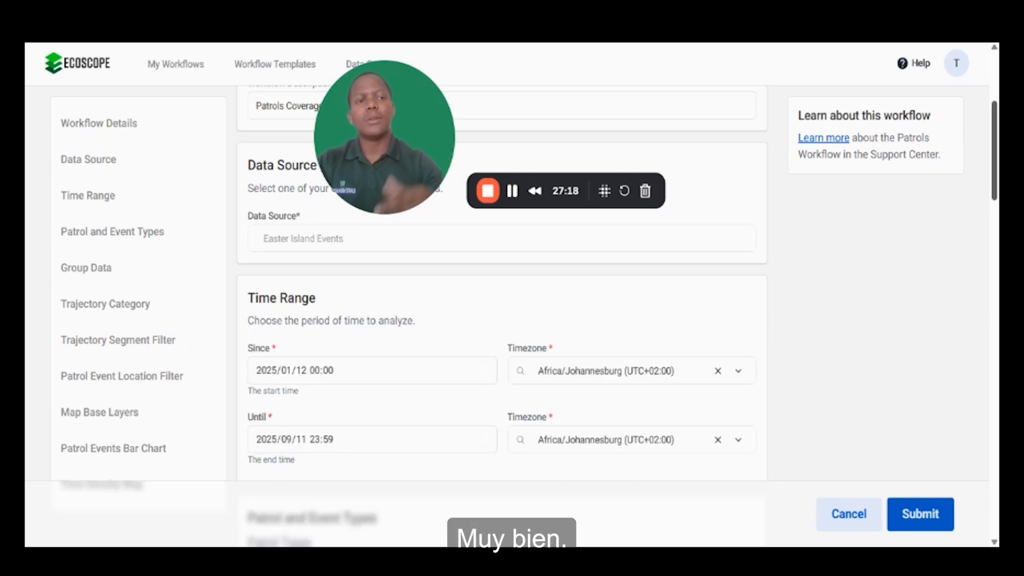
scroll(501, 320, "down", 2)
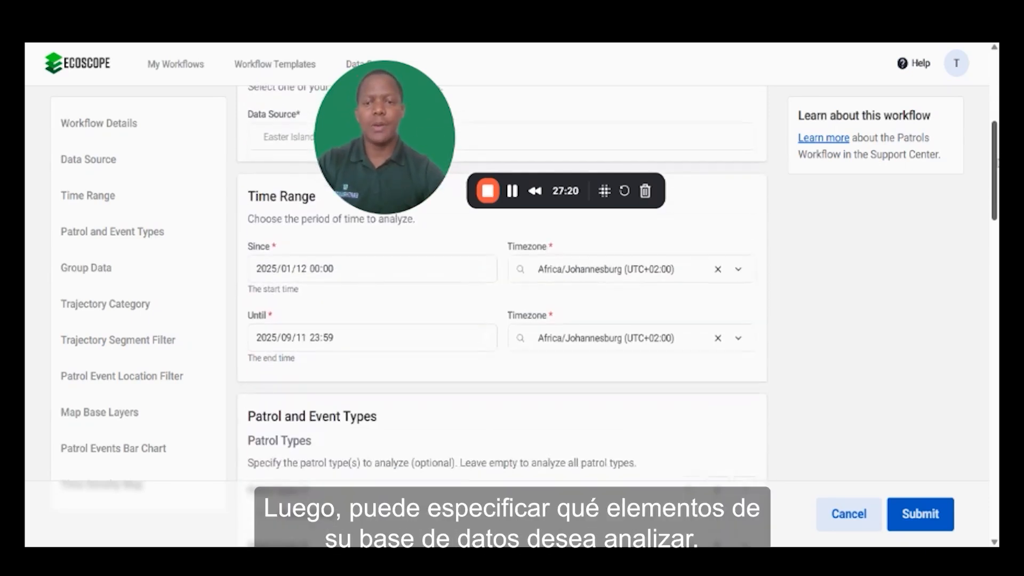
scroll(501, 320, "down", 3)
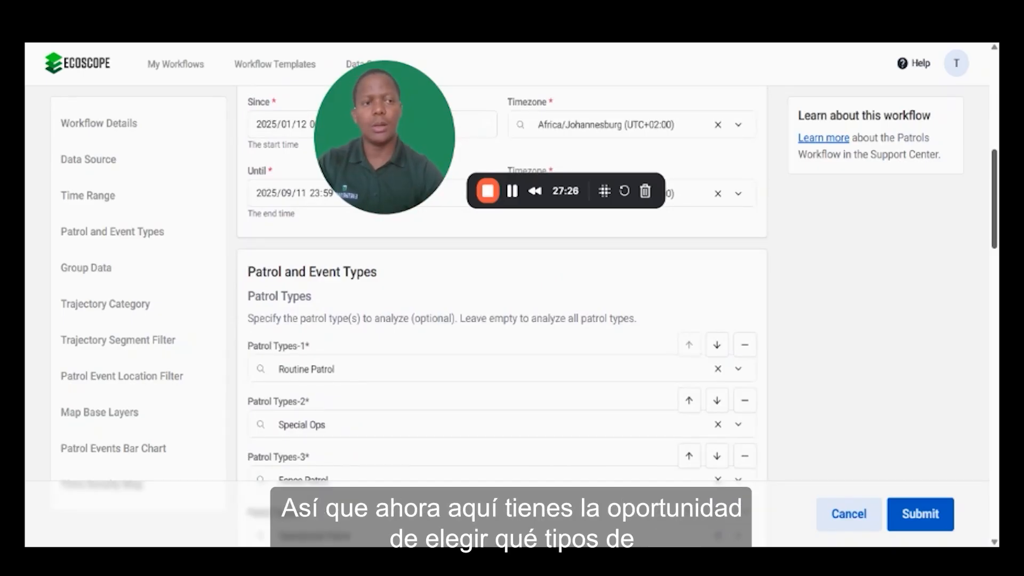
scroll(501, 320, "down", 1)
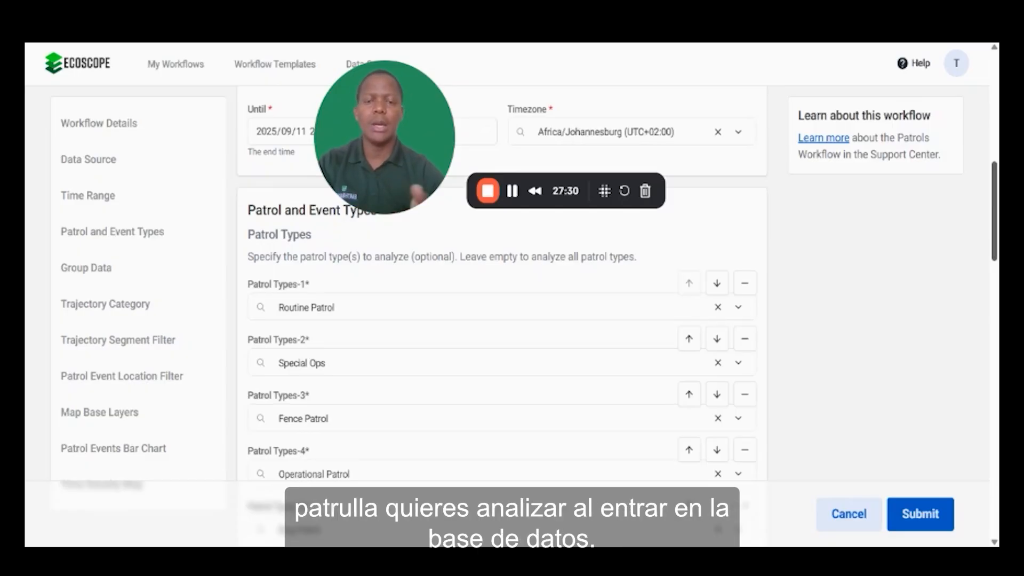
scroll(501, 320, "down", 1)
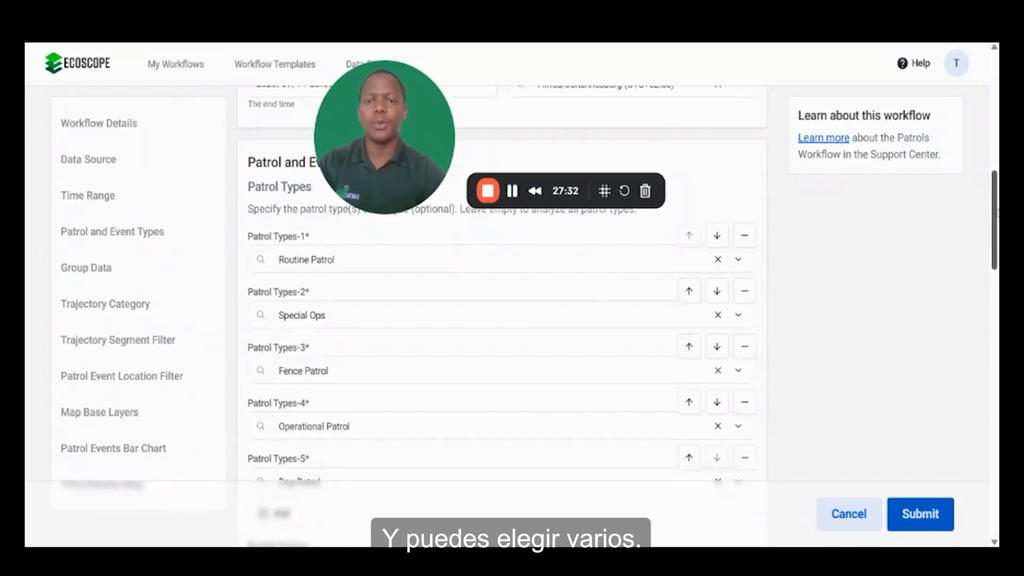
scroll(502, 320, "down", 2)
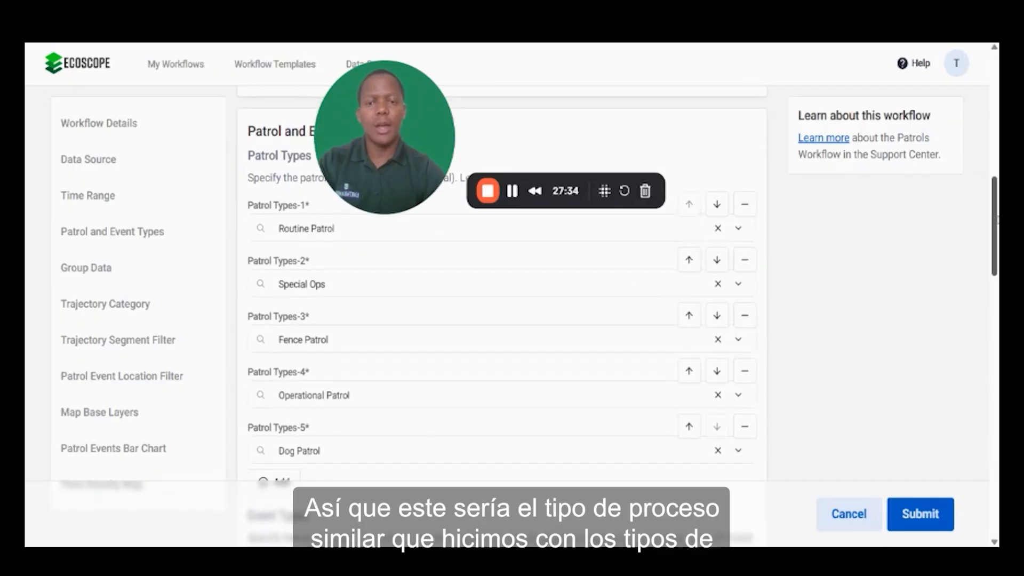
scroll(502, 319, "down", 1)
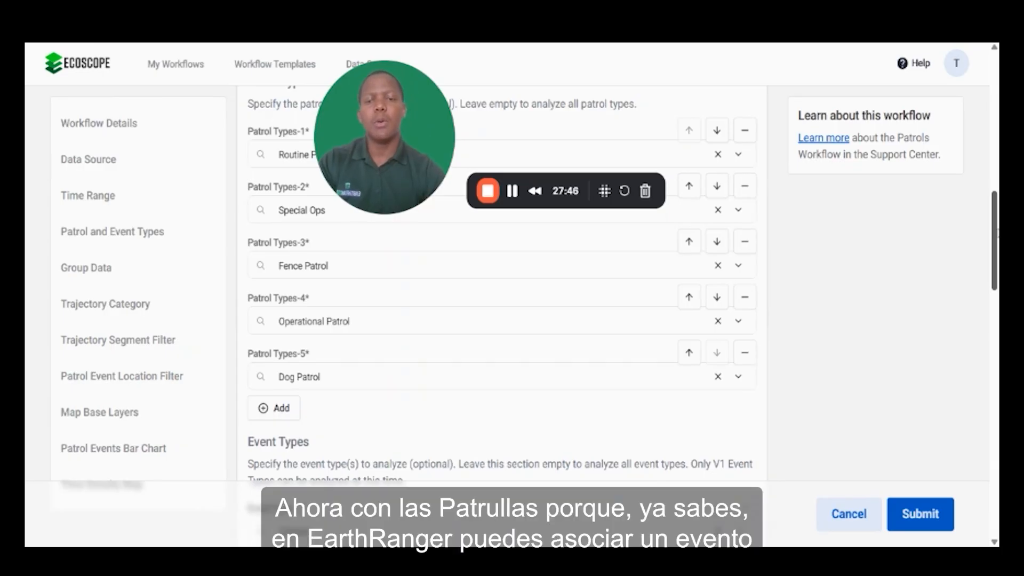
scroll(501, 288, "down", 3)
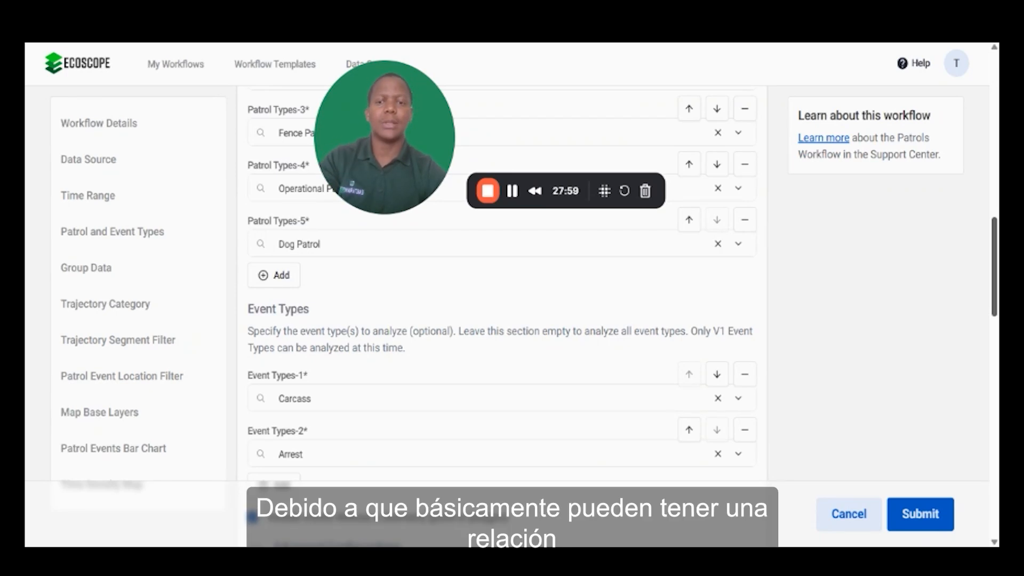
scroll(501, 283, "down", 3)
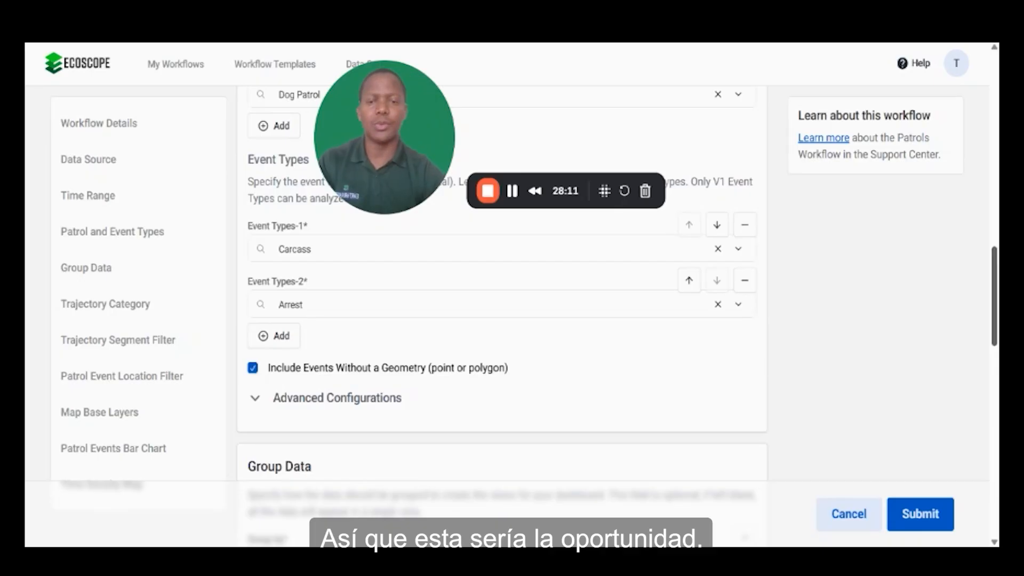
Step: Expand the advanced configurations of Patrol and Event Types and add active as a second patrol status
mouse_move(994, 294)
left_mouse_down()
mouse_move(993, 278)
mouse_move(993, 305)
left_mouse_up()
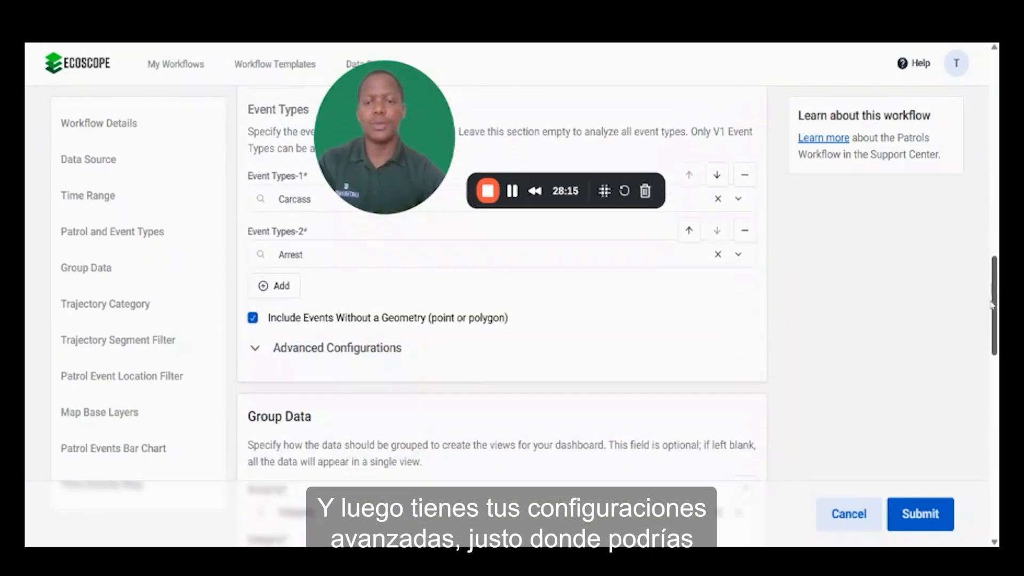
left_click(255, 352)
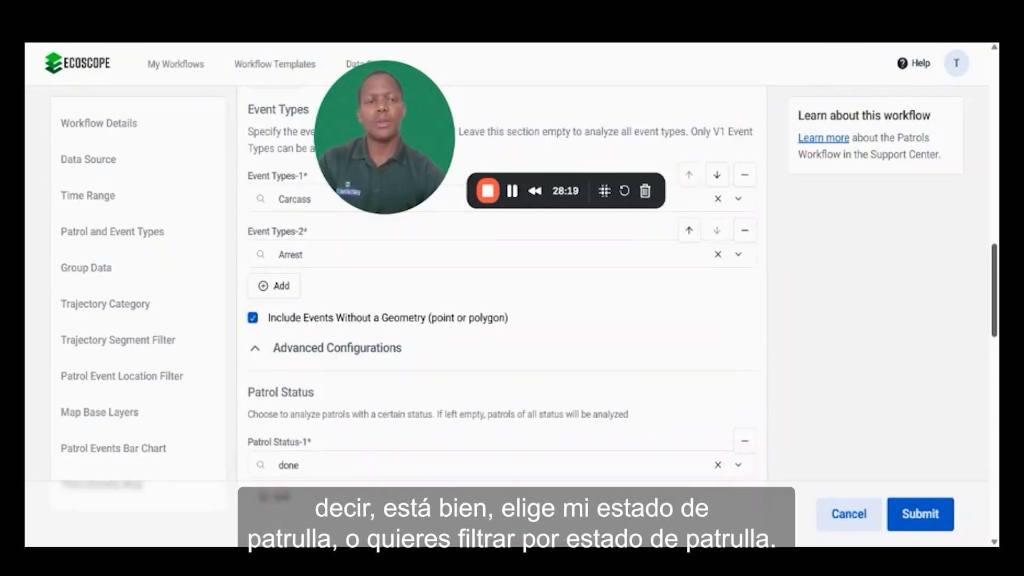
scroll(501, 320, "down", 2)
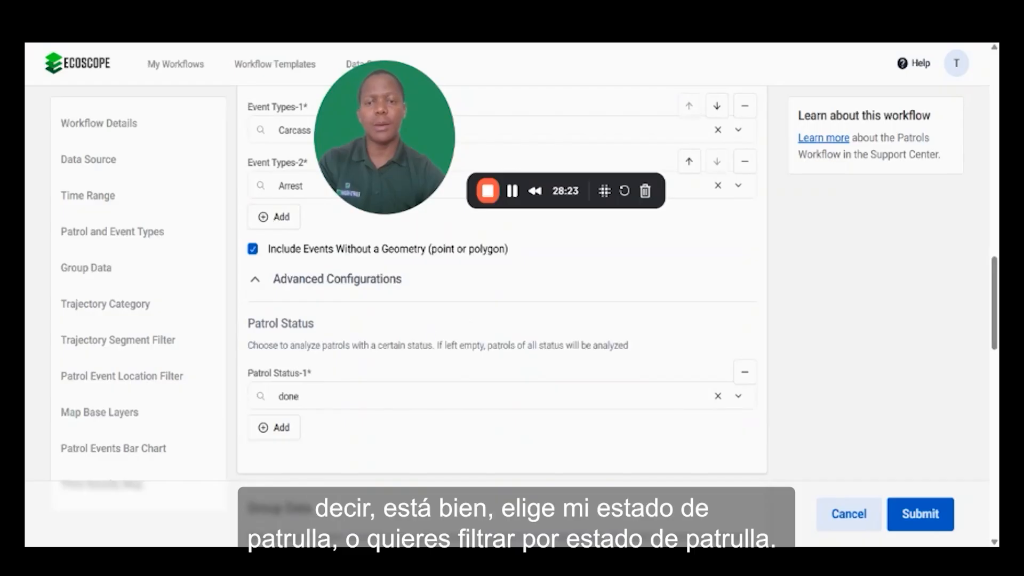
left_click(293, 432)
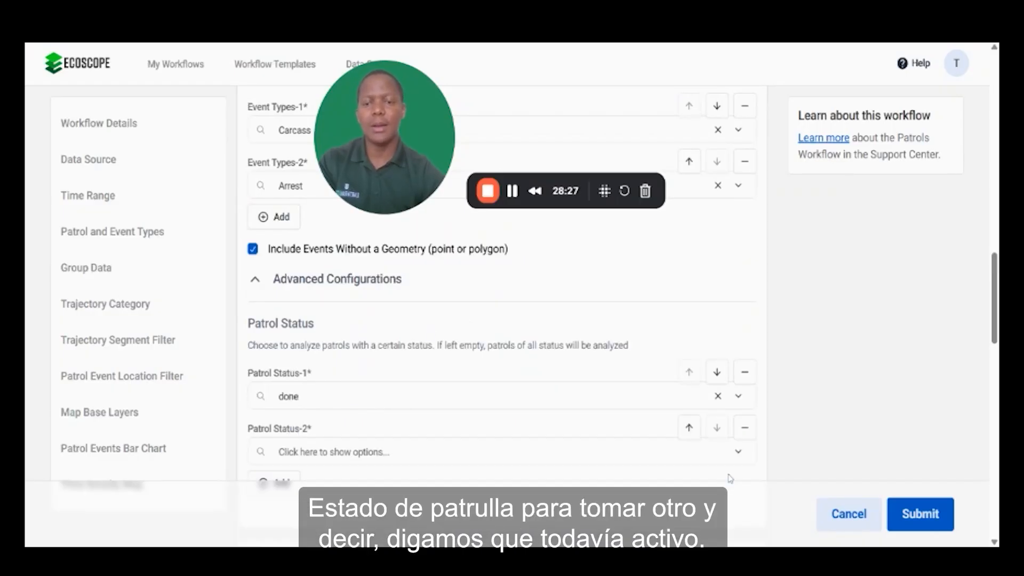
scroll(502, 293, "down", 3)
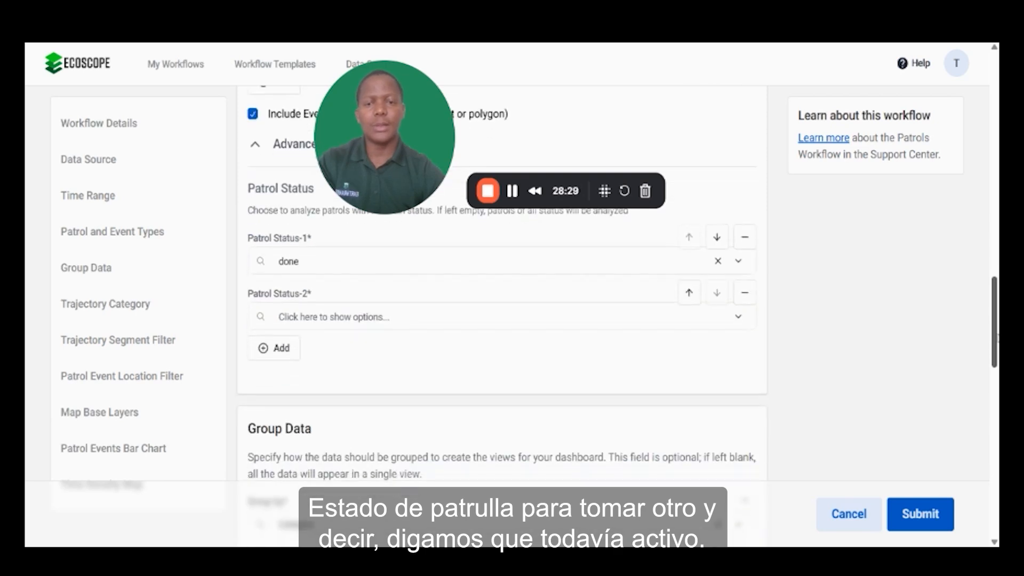
left_click(278, 317)
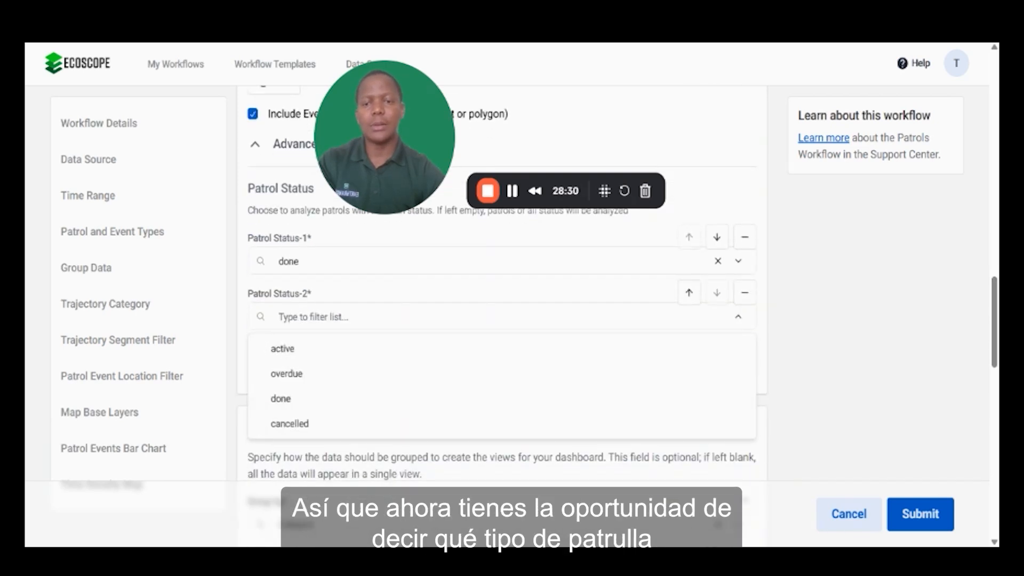
left_click(276, 351)
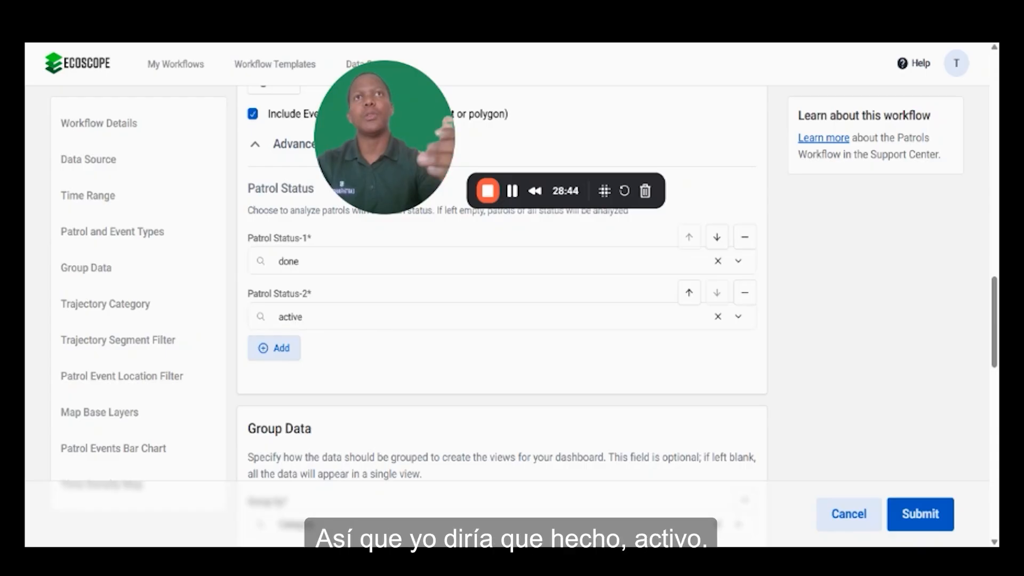
Step: Add cancelled as a third patrol status to analyze
left_click(277, 359)
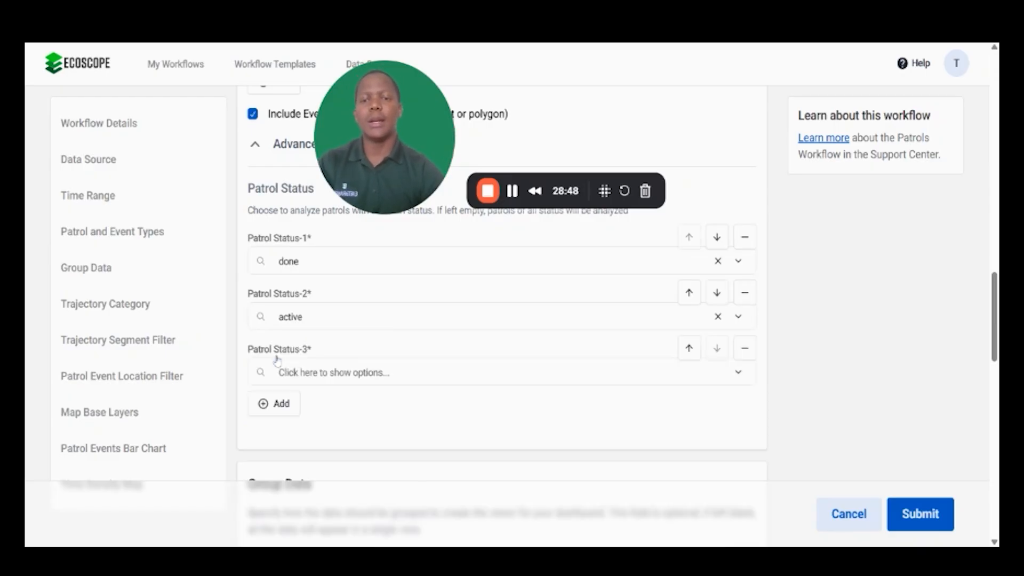
left_click(320, 372)
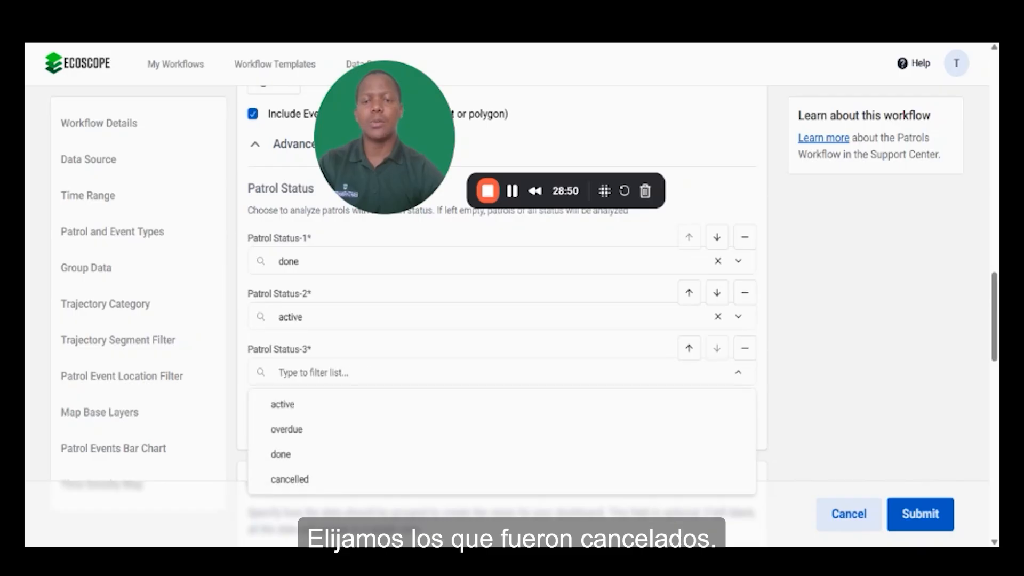
left_click(298, 479)
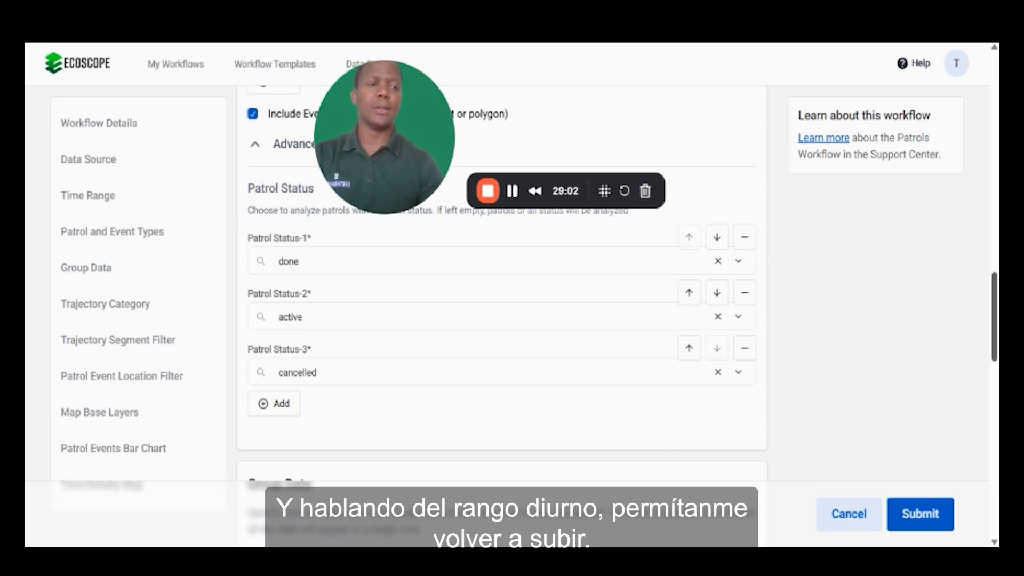
Step: Check the time range, and under Group Data select Category as the grouping with Patrol Type as its category
scroll(501, 294, "up", 10)
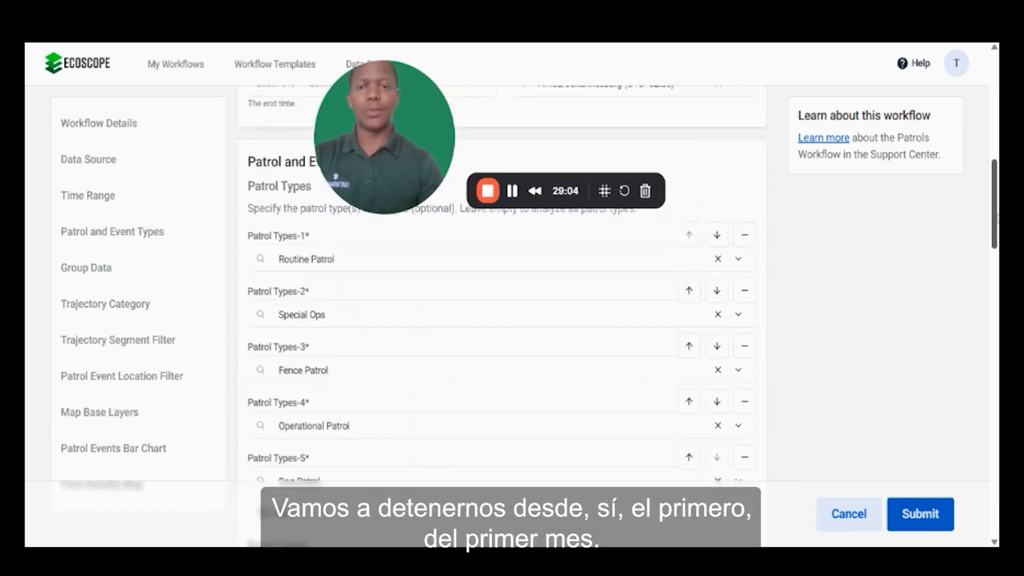
scroll(501, 293, "up", 5)
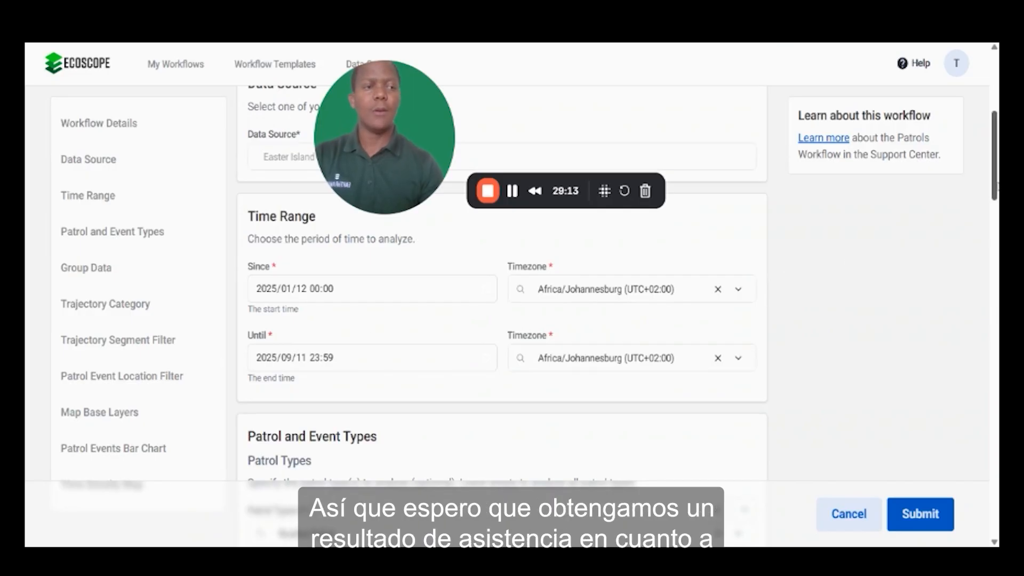
left_click_drag(991, 186, 991, 390)
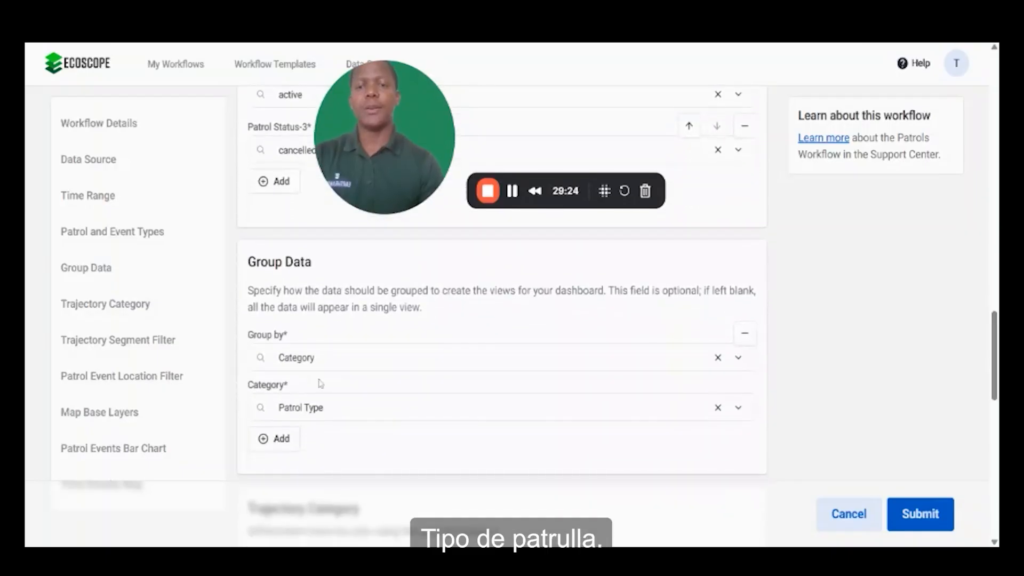
left_click(314, 357)
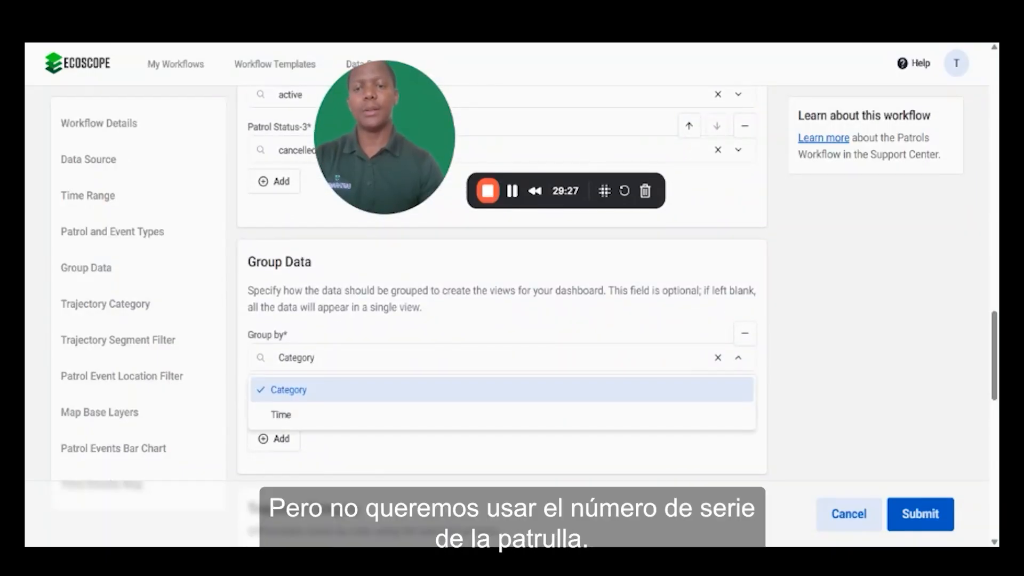
left_click(348, 393)
left_click(341, 407)
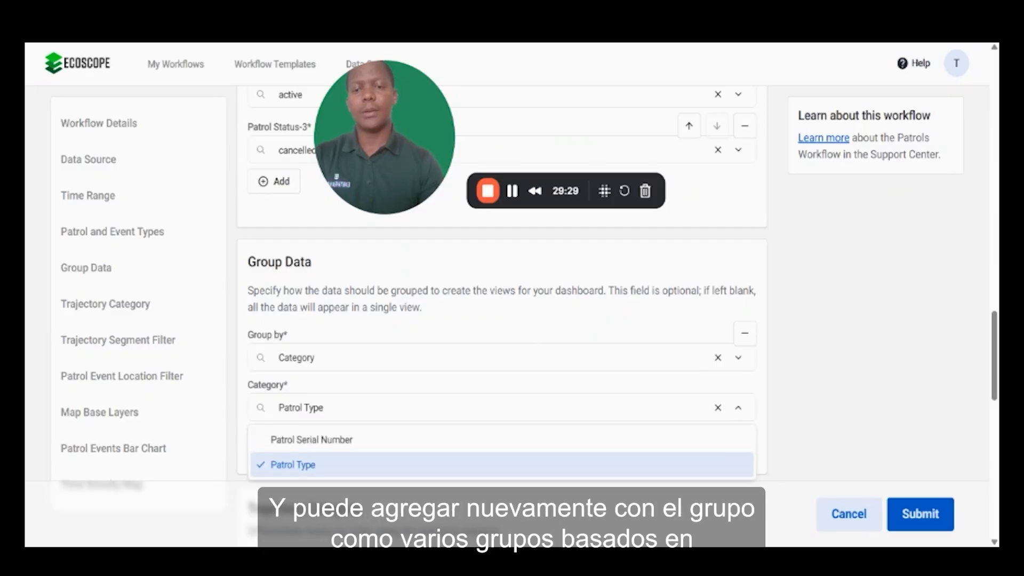
left_click(341, 463)
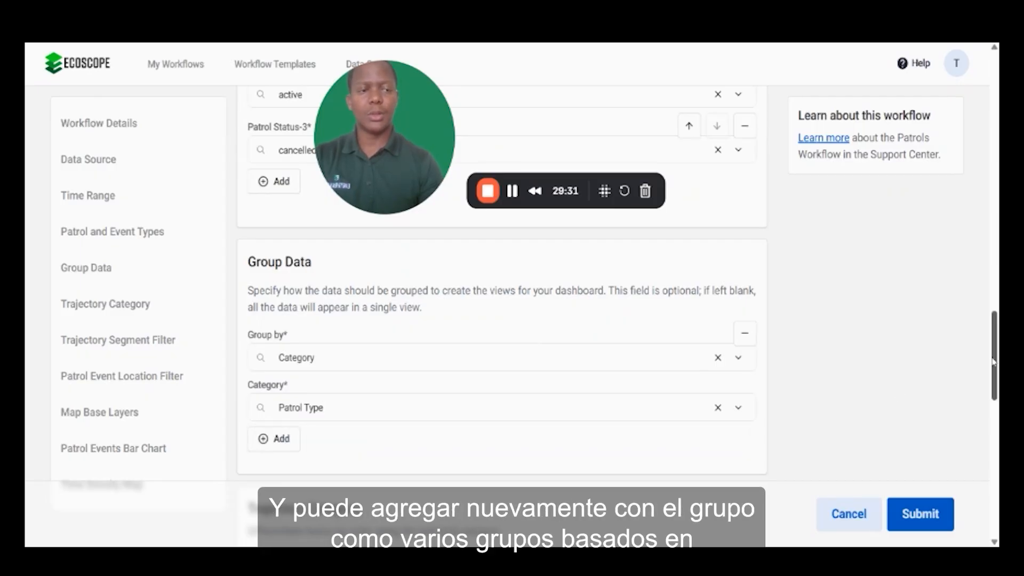
Step: Add a second grouping entry under Group Data and clear its Group by value
left_click(262, 438)
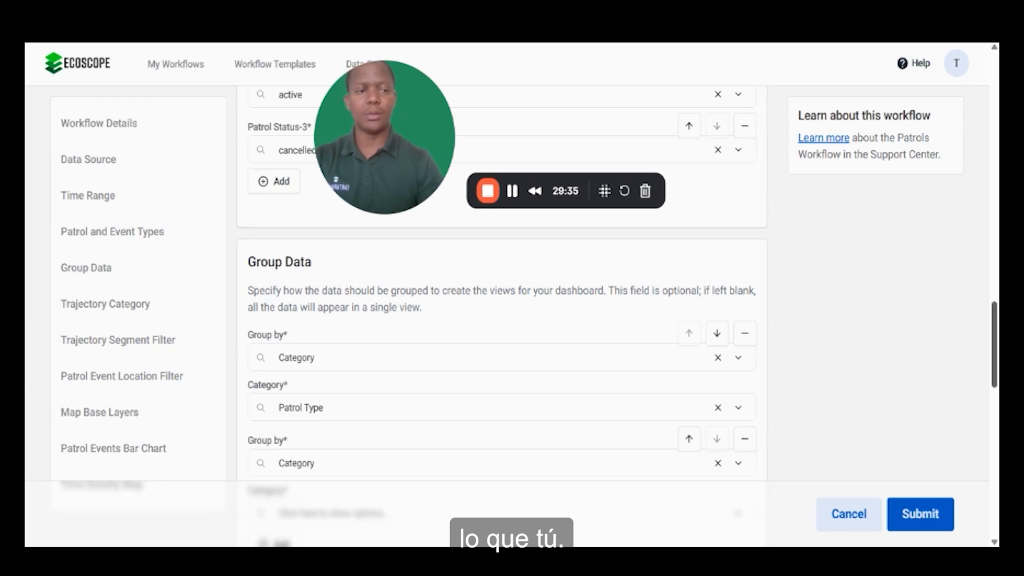
left_click_drag(995, 346, 998, 368)
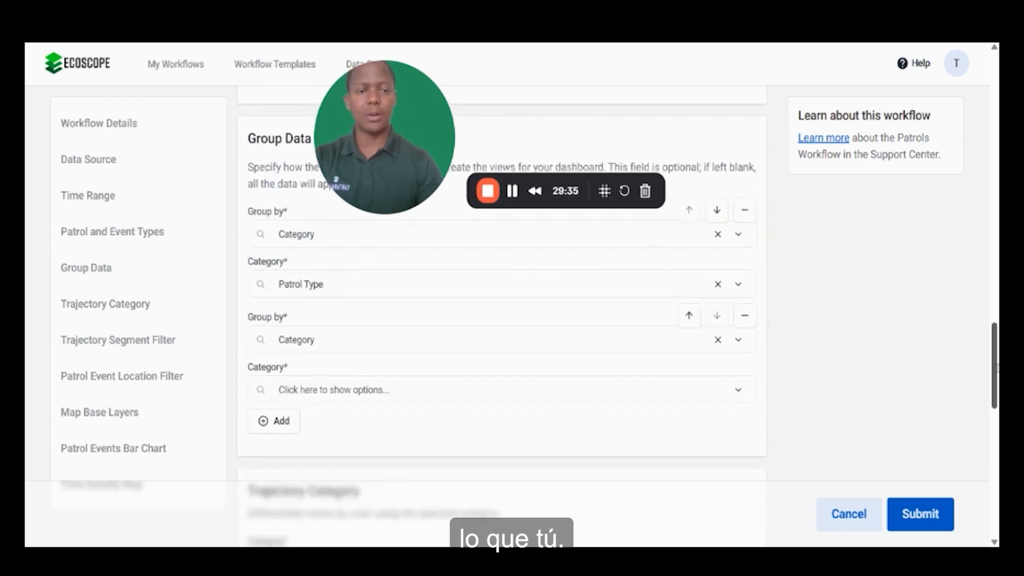
left_click(717, 342)
left_click(913, 392)
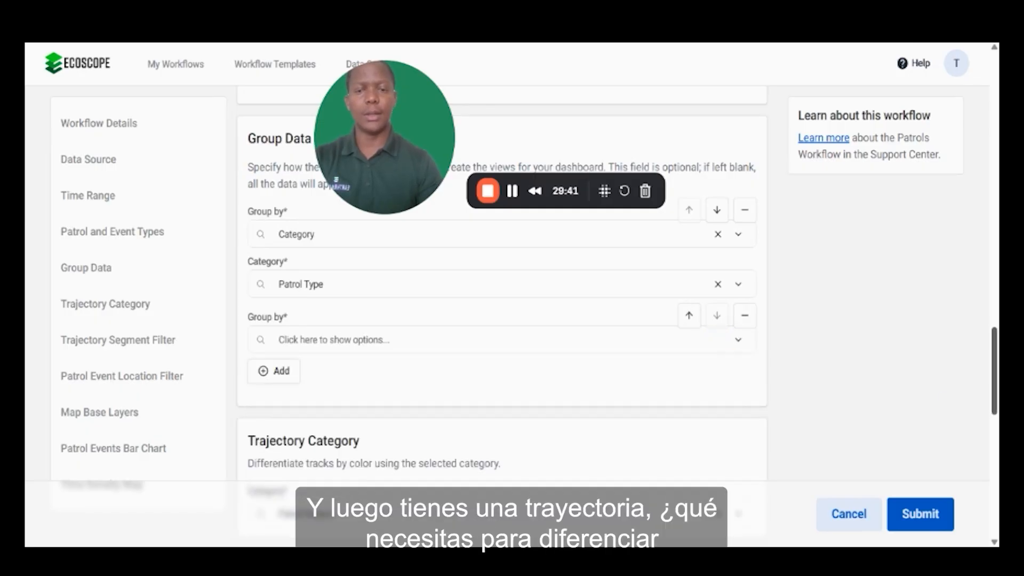
Step: Set the Trajectory Category to Patrol Status so the tracks are coloured by patrol status
left_click_drag(995, 373, 995, 396)
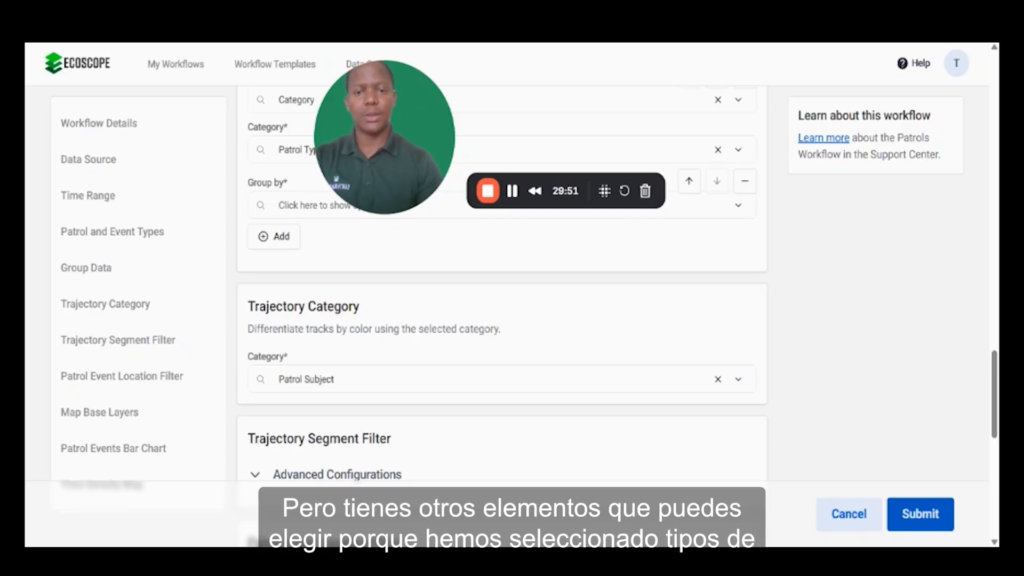
left_click(737, 381)
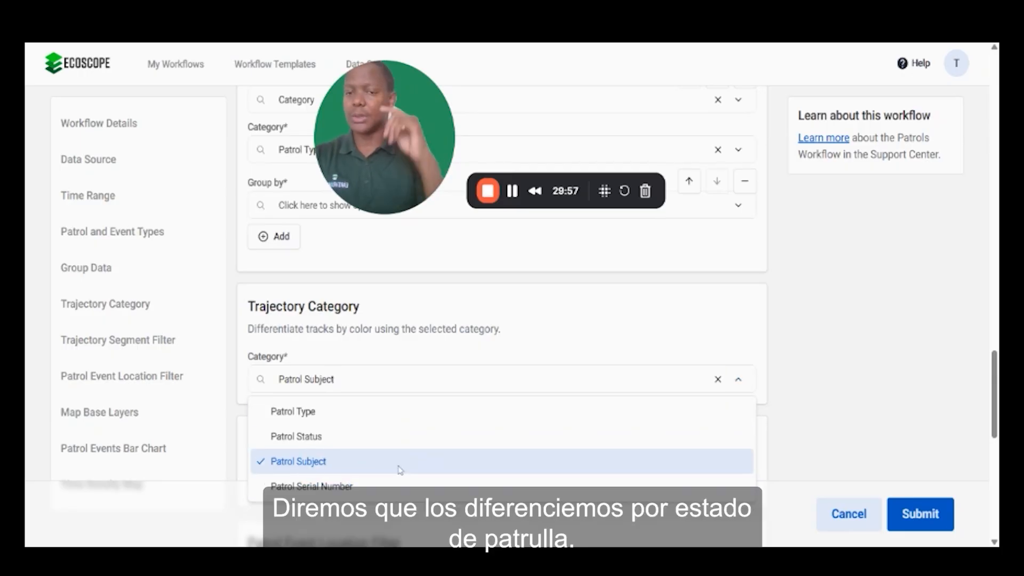
left_click(325, 438)
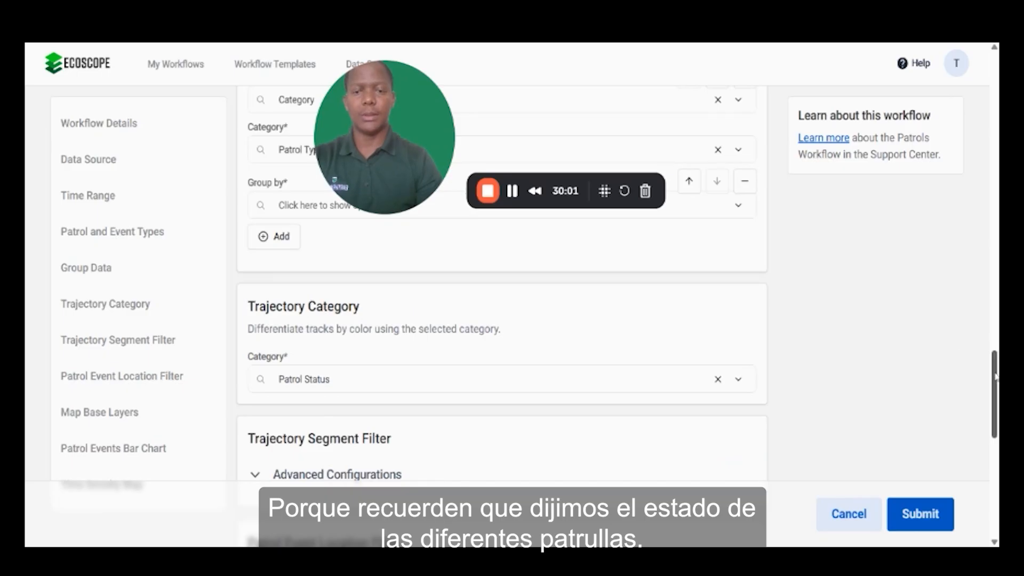
Step: Review the segment length, duration and speed limits in the Trajectory Segment Filter's advanced configurations, then collapse them
left_click_drag(996, 377, 996, 385)
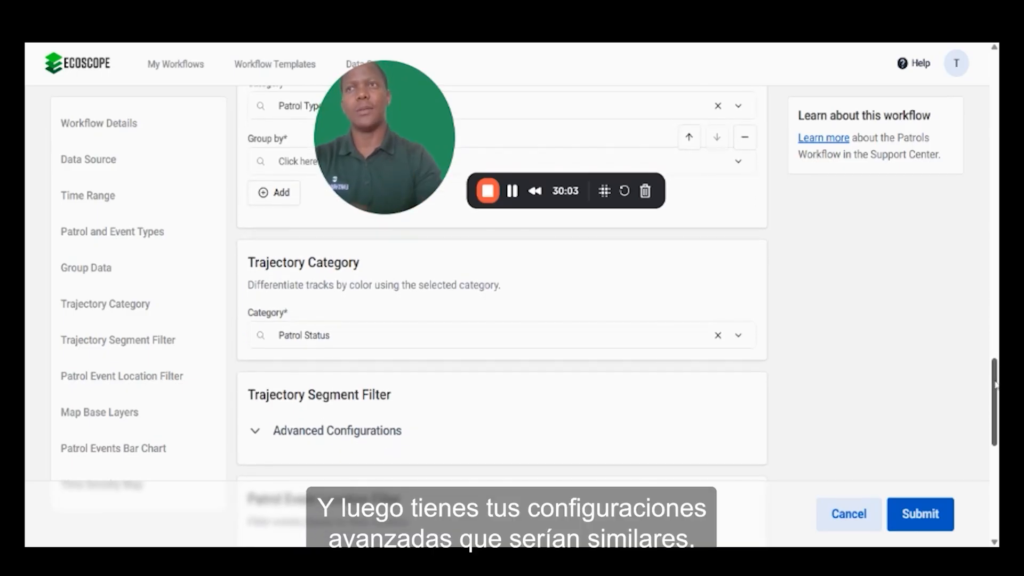
left_click_drag(996, 385, 995, 412)
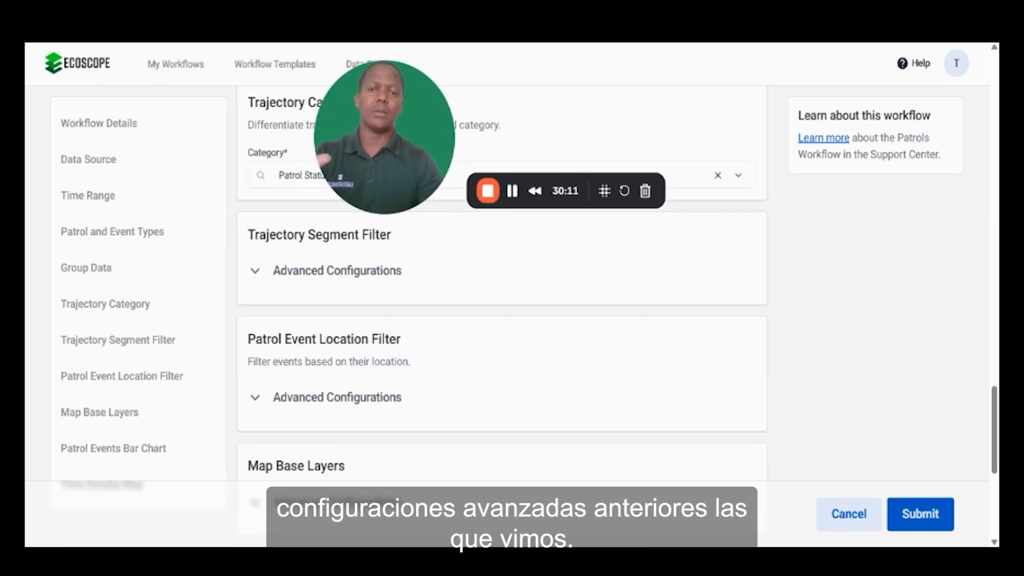
left_click(255, 276)
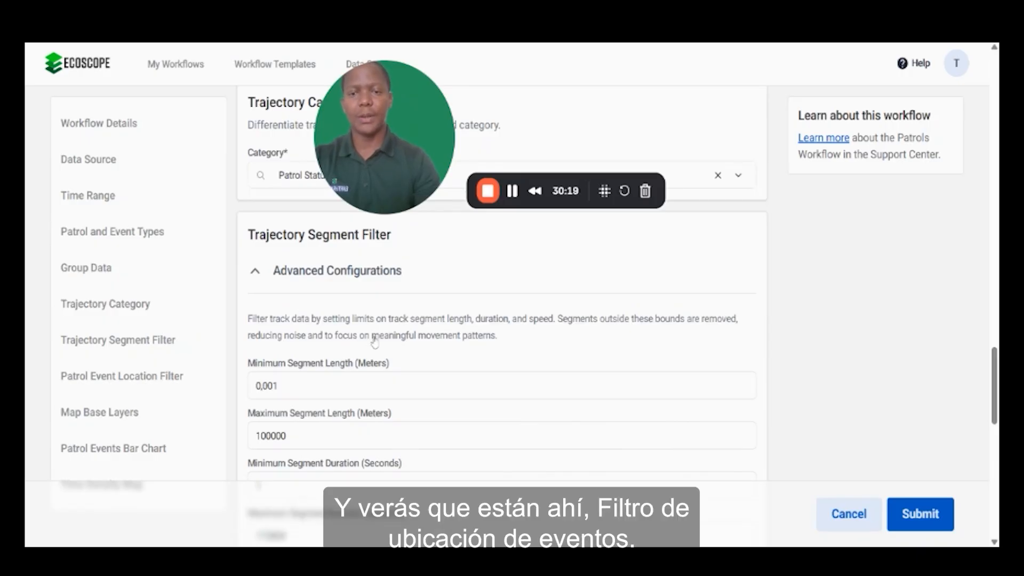
left_click_drag(995, 380, 995, 412)
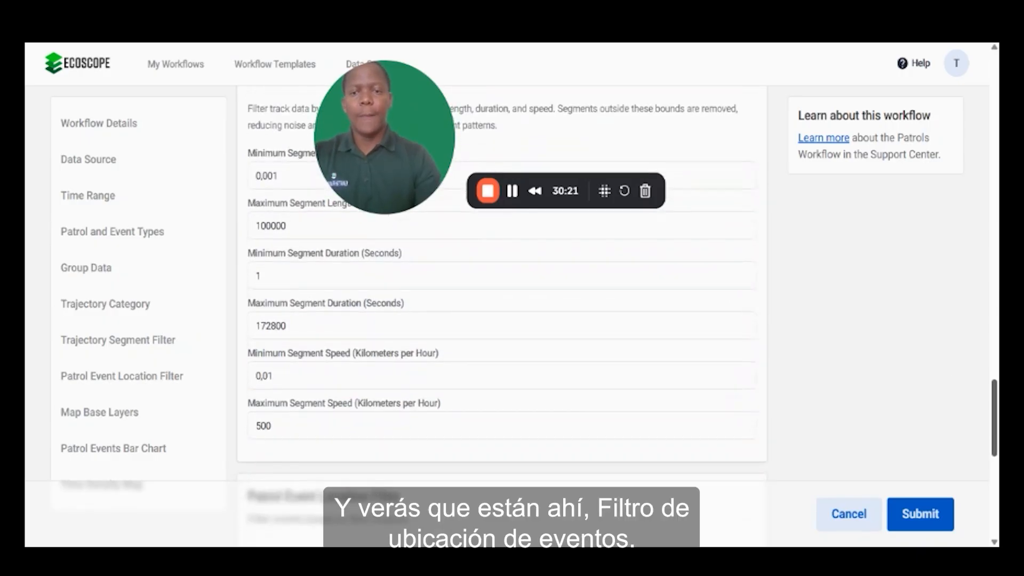
scroll(306, 290, "up", 4)
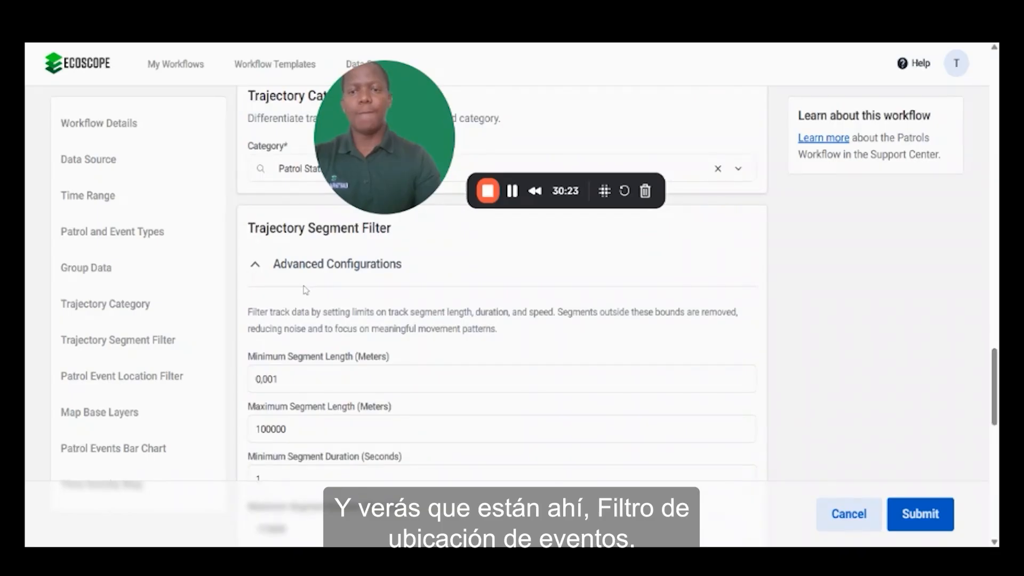
left_click(254, 266)
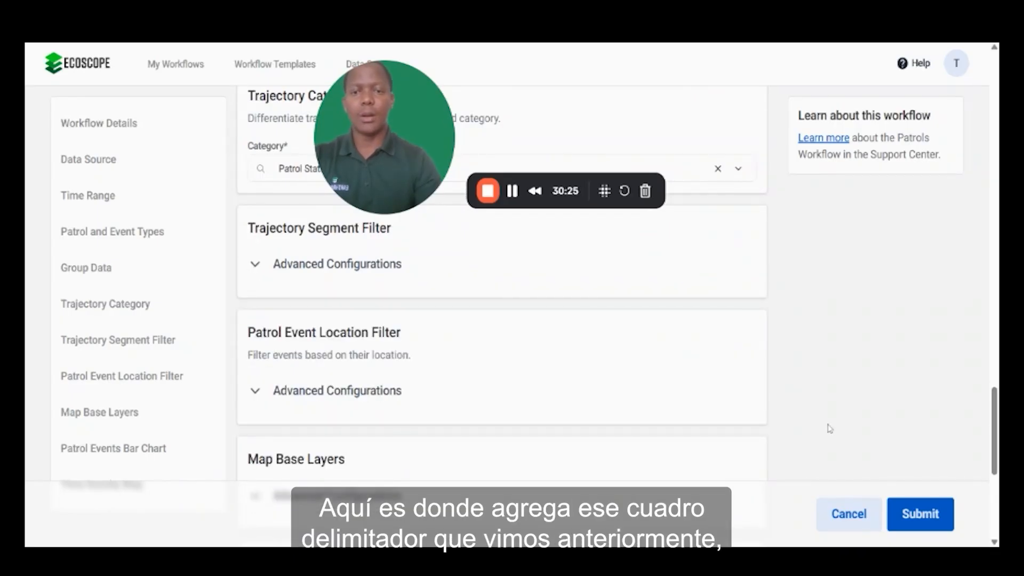
Step: Review the bounding box and exact point coordinate options of the Patrol Event Location Filter, then collapse its advanced configurations
left_click(254, 394)
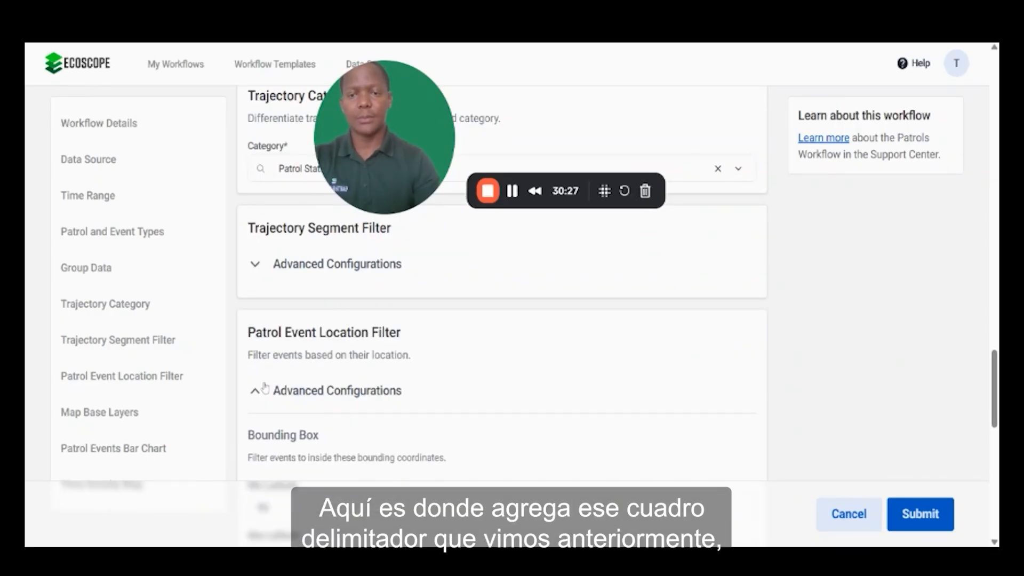
scroll(995, 420, "down", 5)
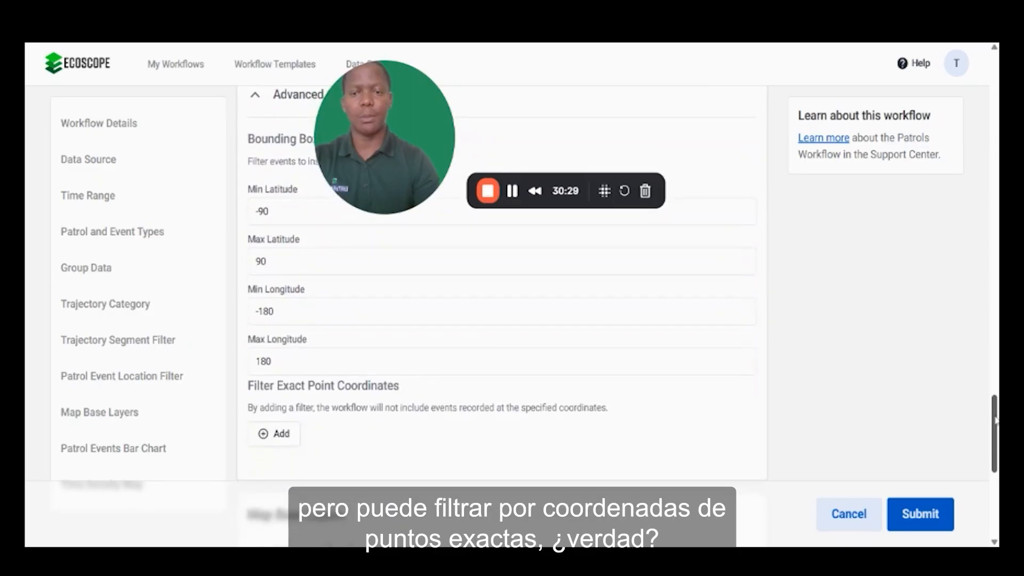
scroll(995, 420, "up", 1)
scroll(367, 367, "down", 2)
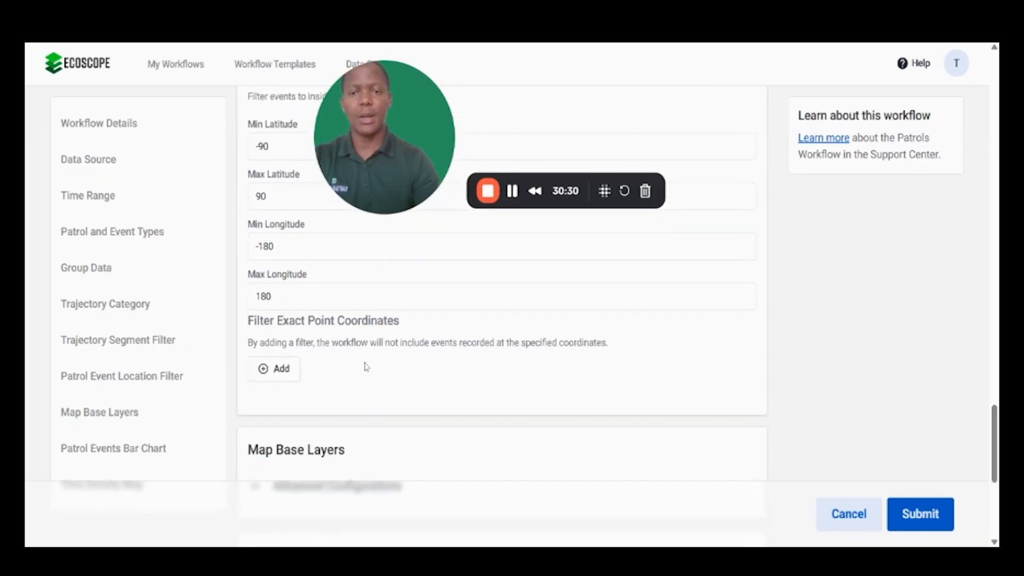
scroll(533, 432, "up", 6)
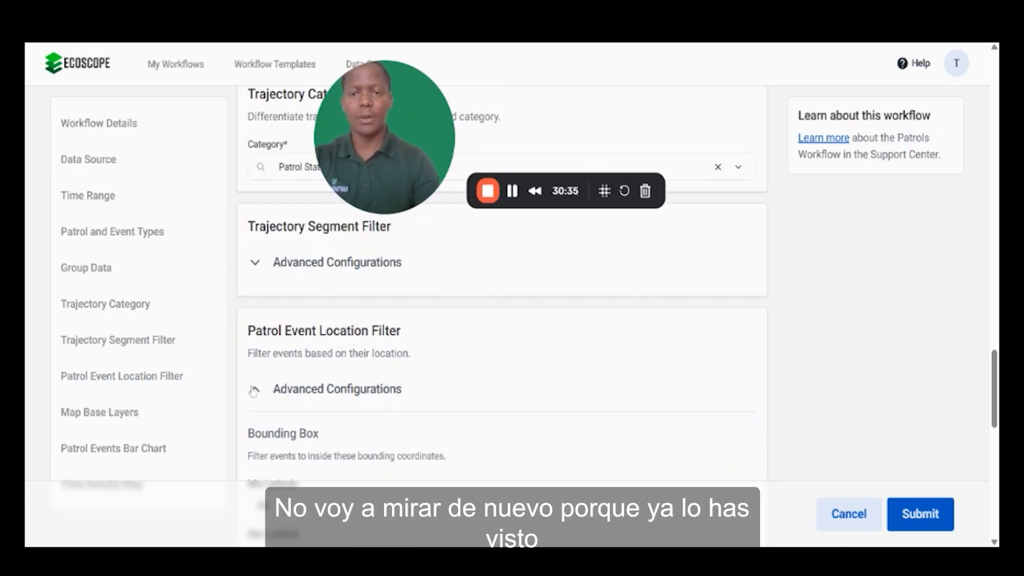
left_click(254, 391)
Step: Check the Patrol Events Bar Chart interval and the Time Density Map's grid cell size and coordinate reference system
left_click_drag(995, 413, 998, 456)
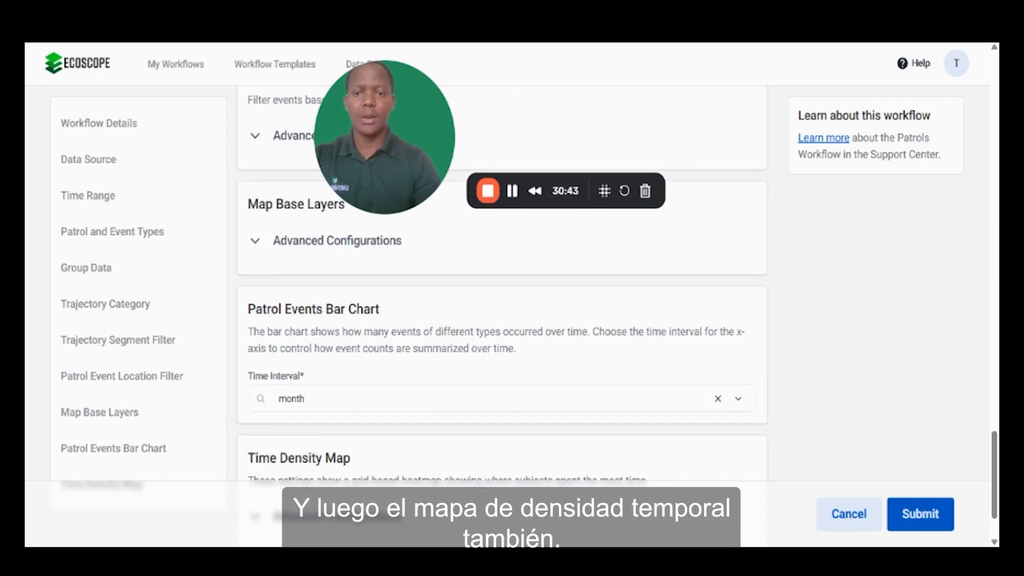
left_click_drag(995, 444, 995, 460)
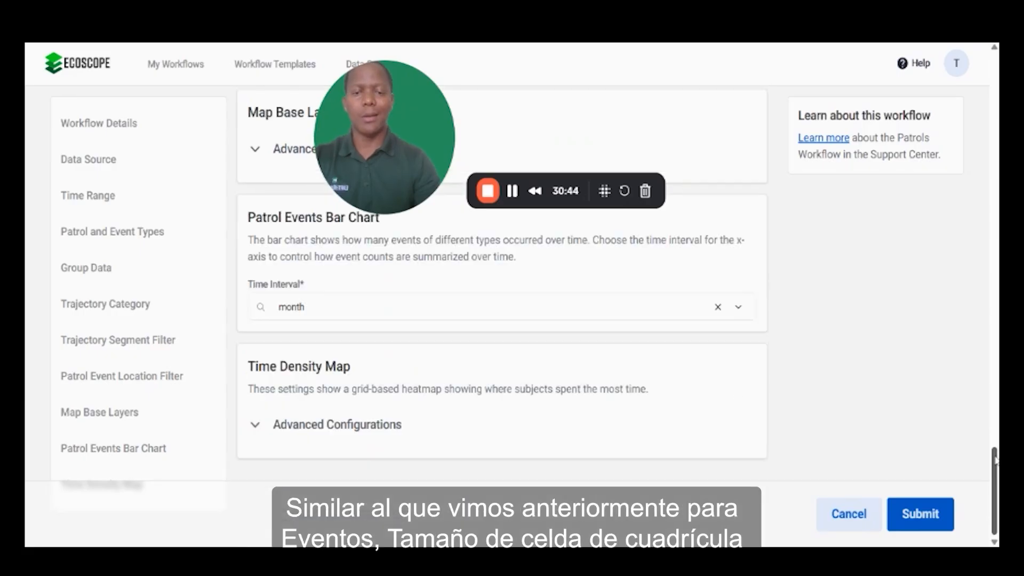
left_click(255, 427)
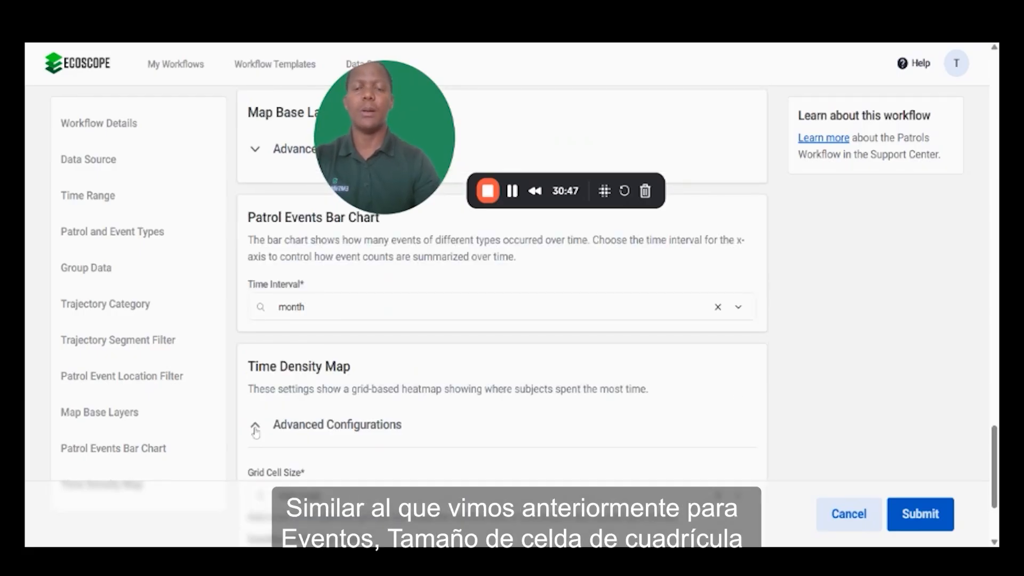
left_click_drag(994, 480, 994, 506)
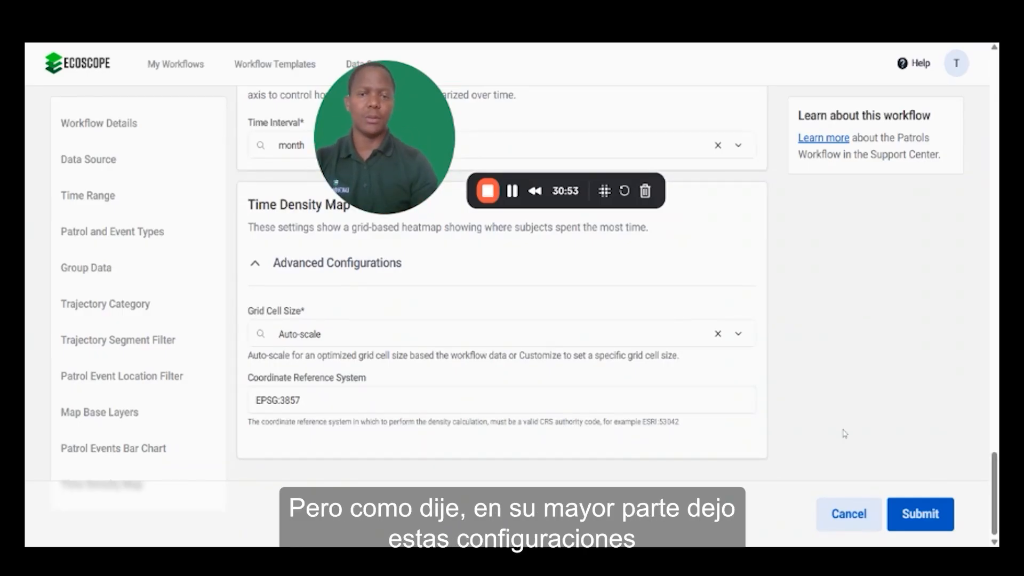
left_click(254, 266)
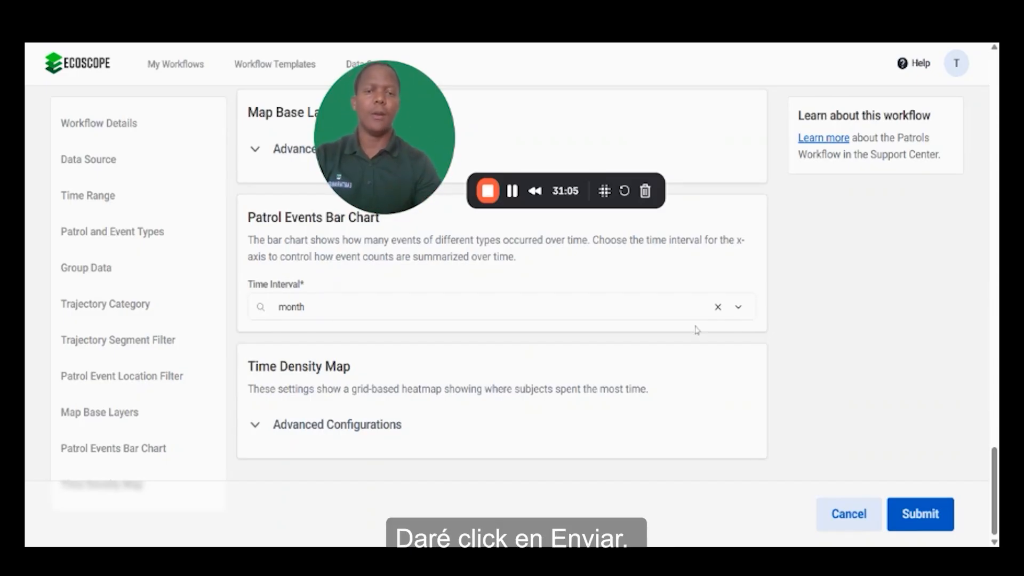
Step: Try to submit the workflow, and set the second Group Data entry to Category with Patrol Serial Number
left_click(914, 514)
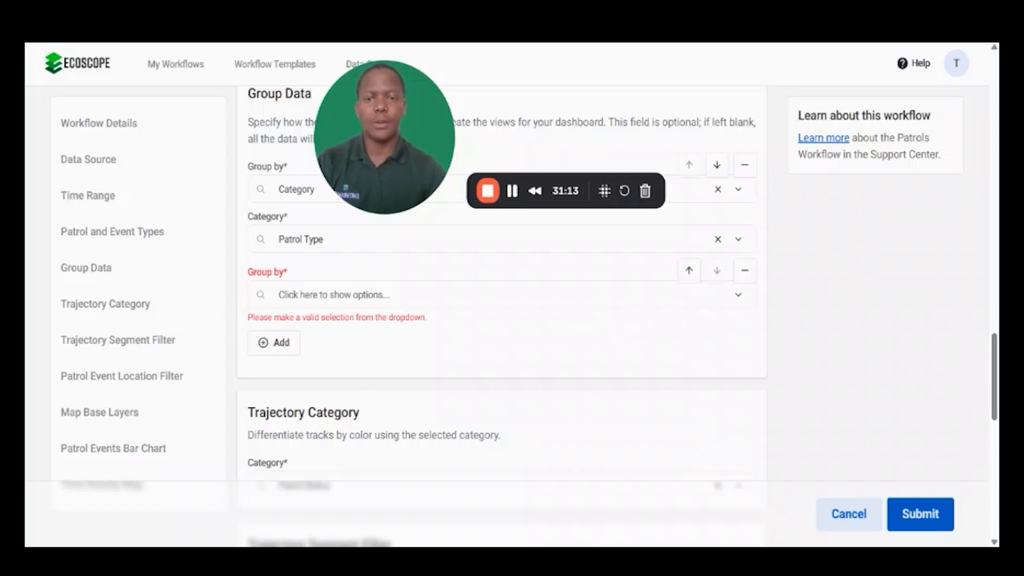
left_click(464, 294)
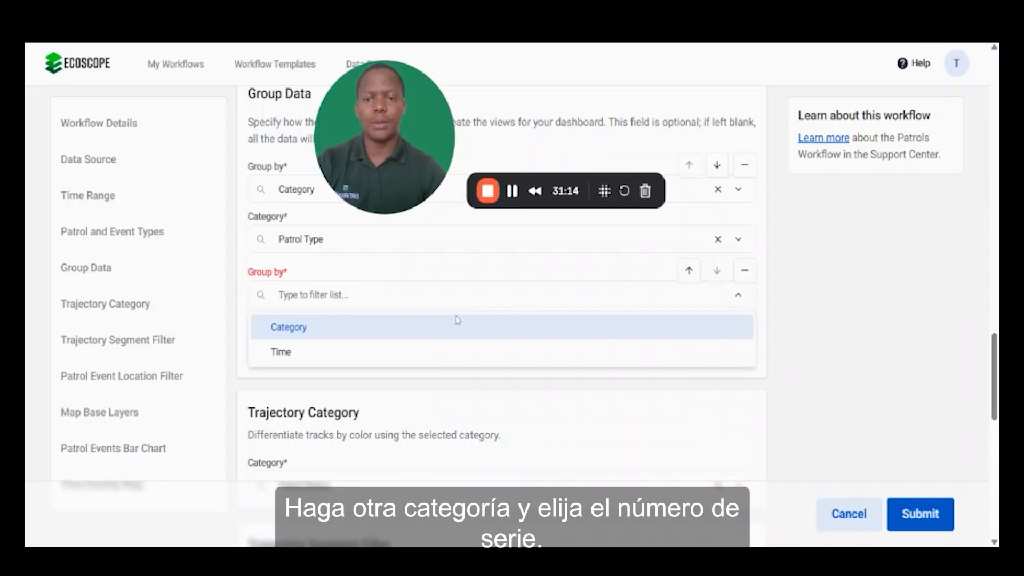
left_click(408, 328)
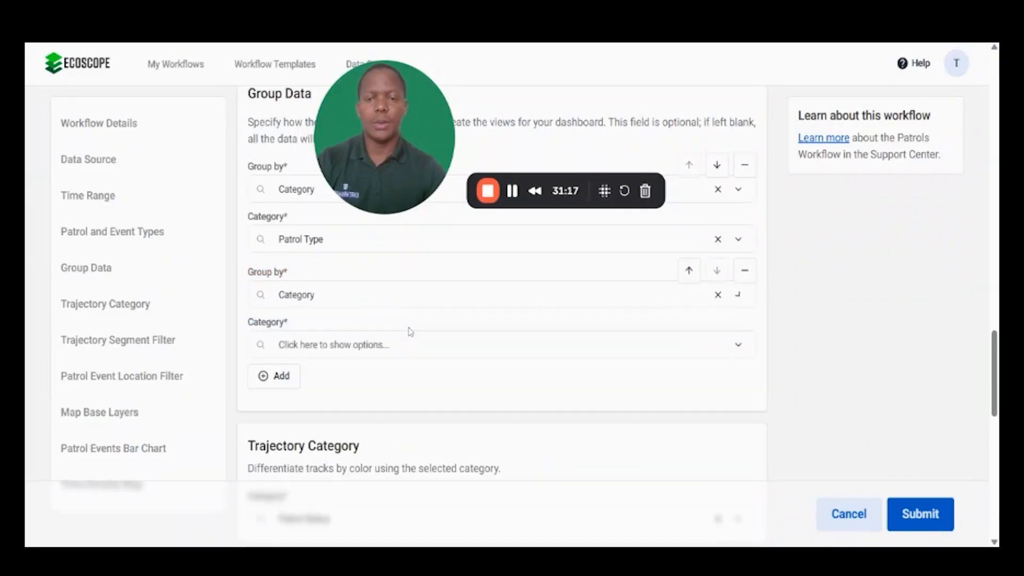
left_click(427, 344)
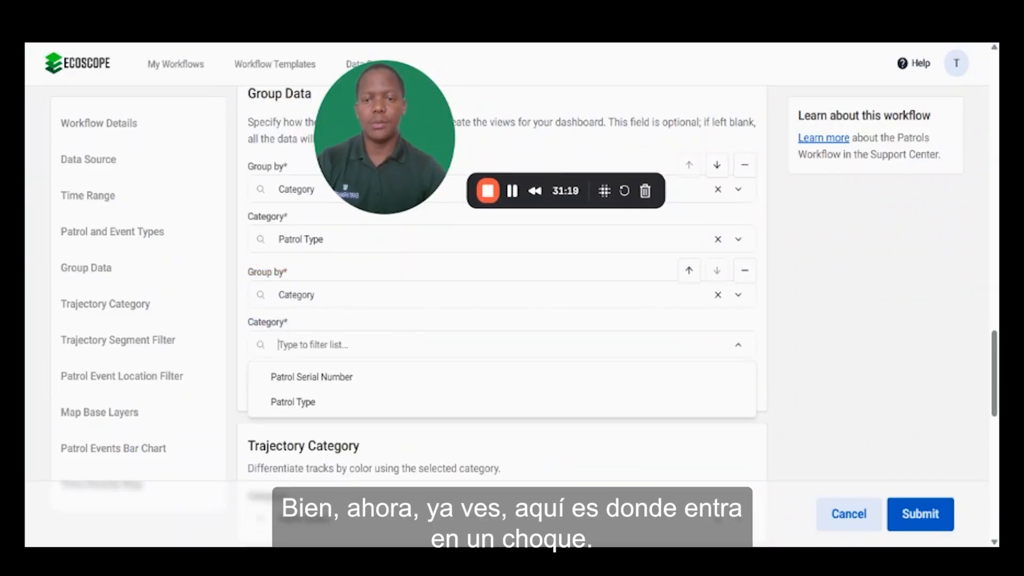
left_click(362, 378)
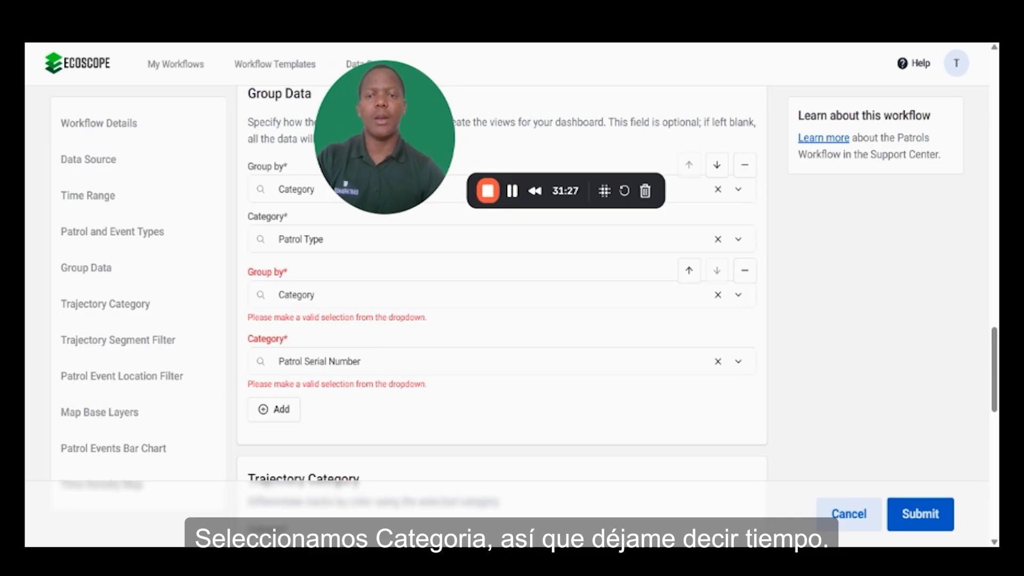
Step: Set the second Group Data entry to Time with Month (example: September) and submit the workflow
left_click(314, 294)
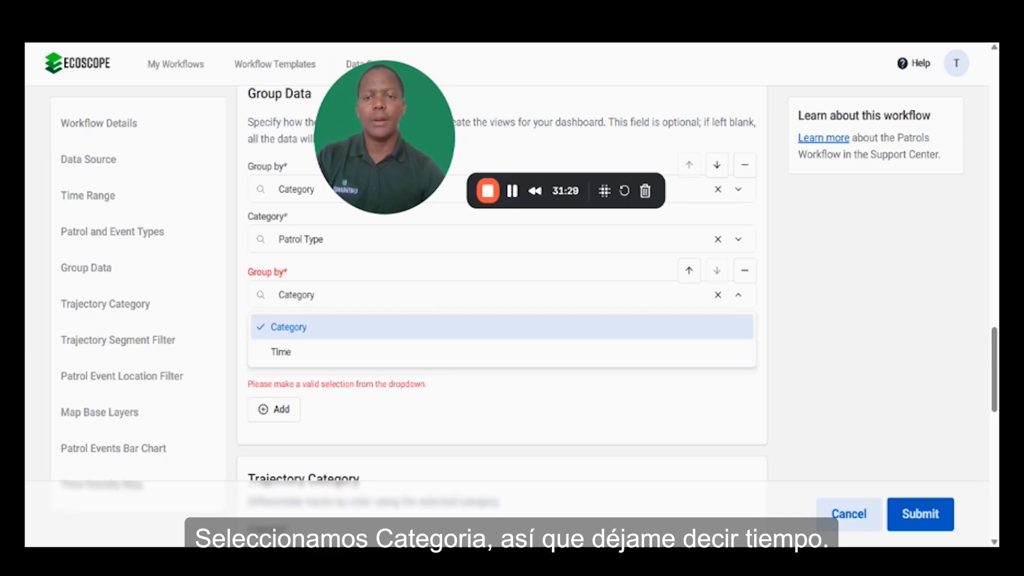
left_click(359, 351)
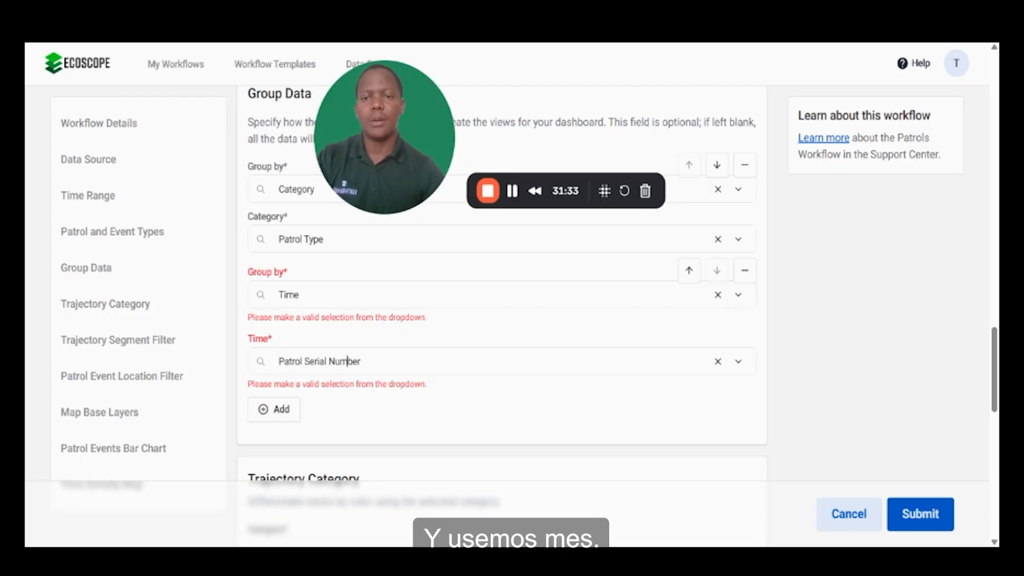
left_click(348, 361)
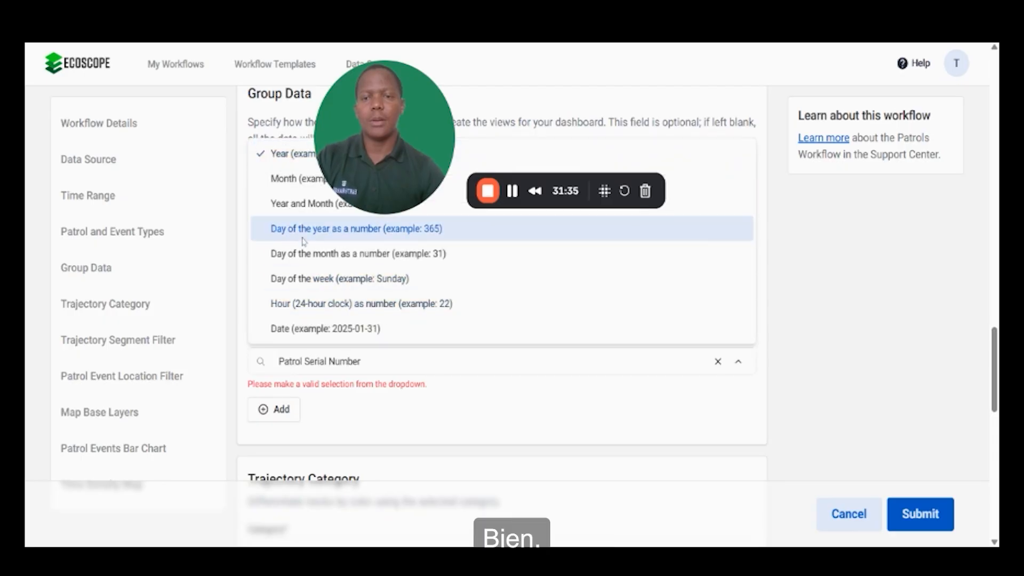
left_click(296, 179)
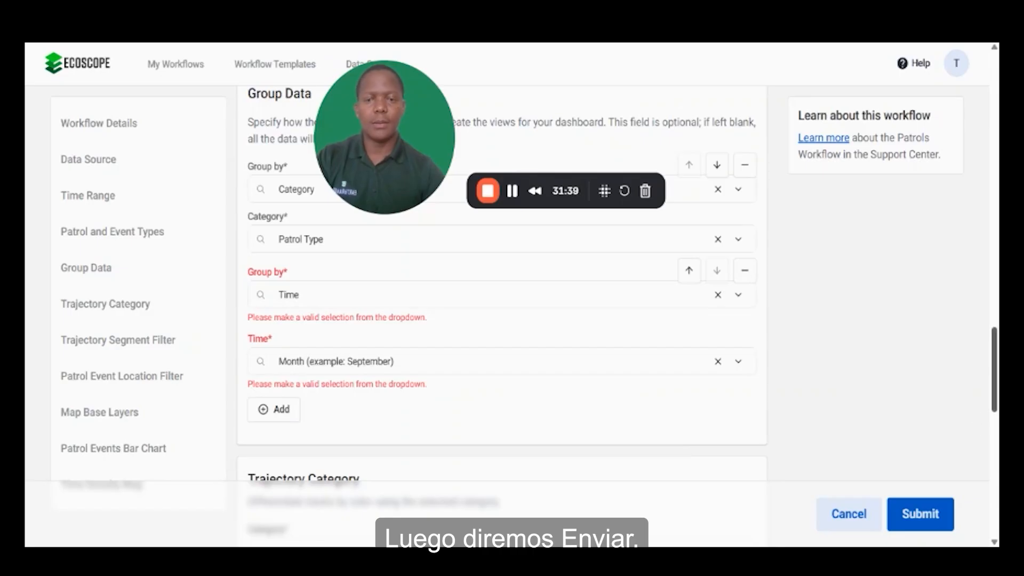
scroll(927, 527, "down", 10)
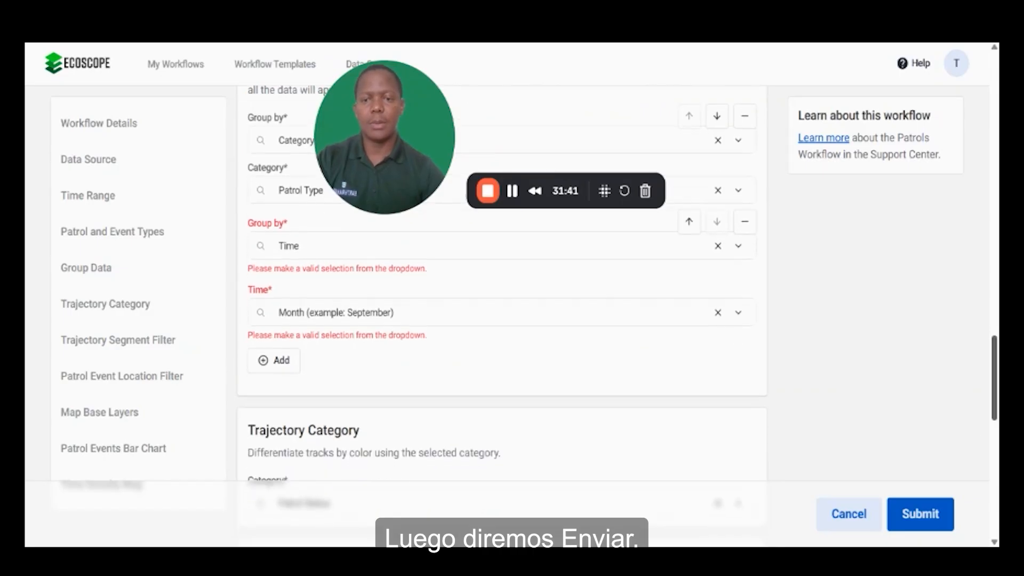
left_click(920, 513)
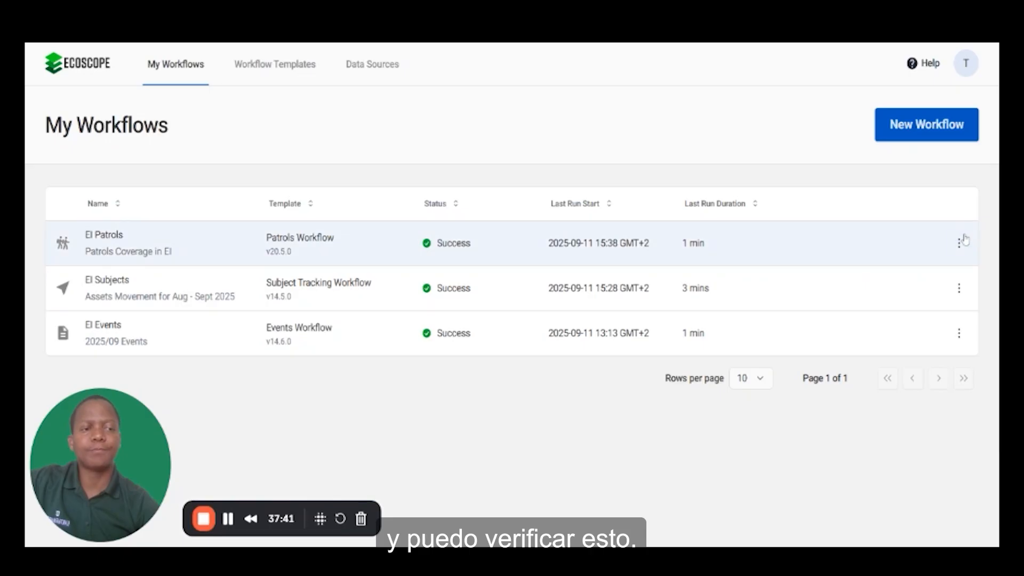
Step: Open the EI Patrols workflow's dashboard and examine its patrol statistics, trajectories map and patrol events pie chart
left_click(960, 243)
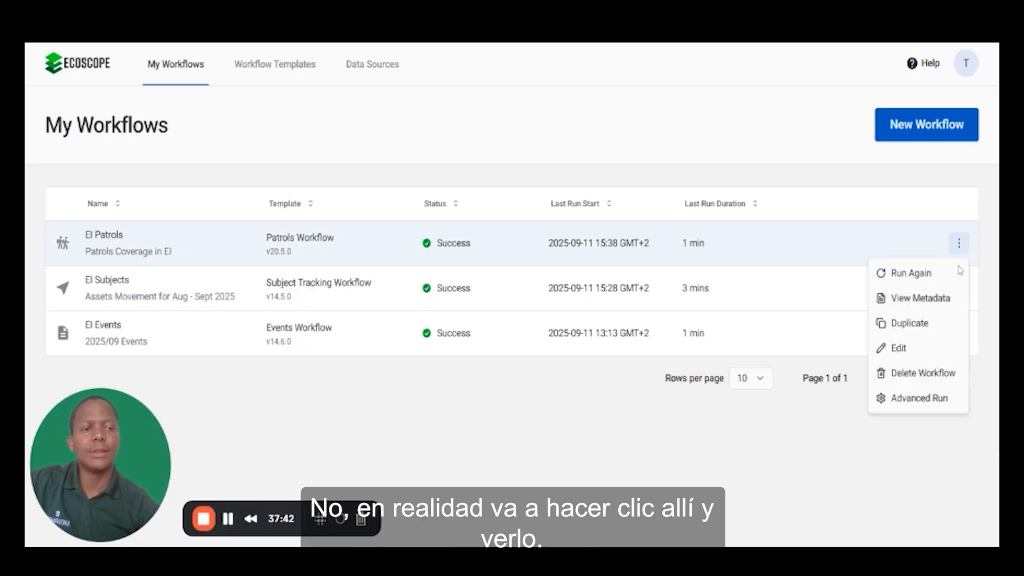
left_click(210, 261)
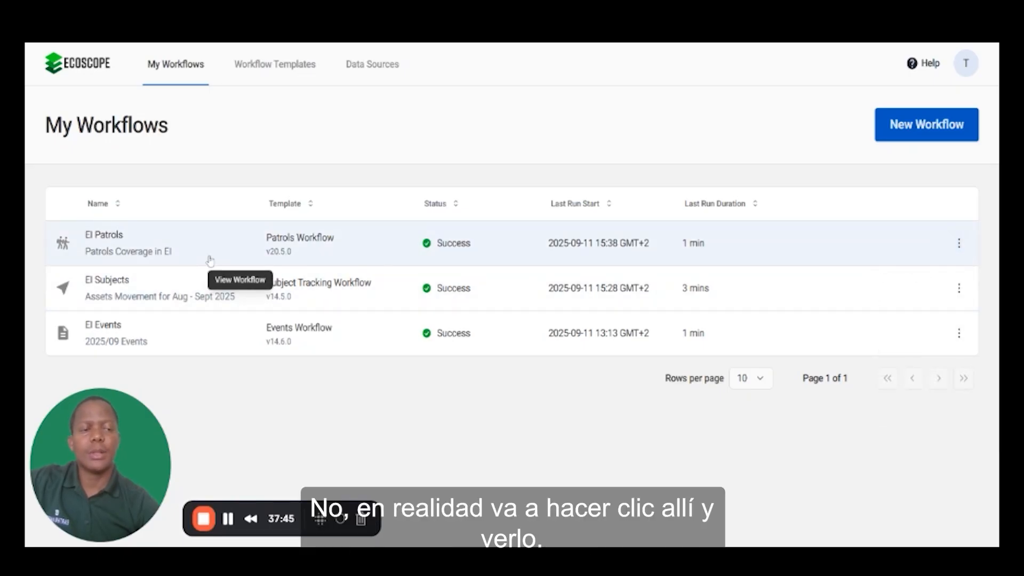
left_click(210, 261)
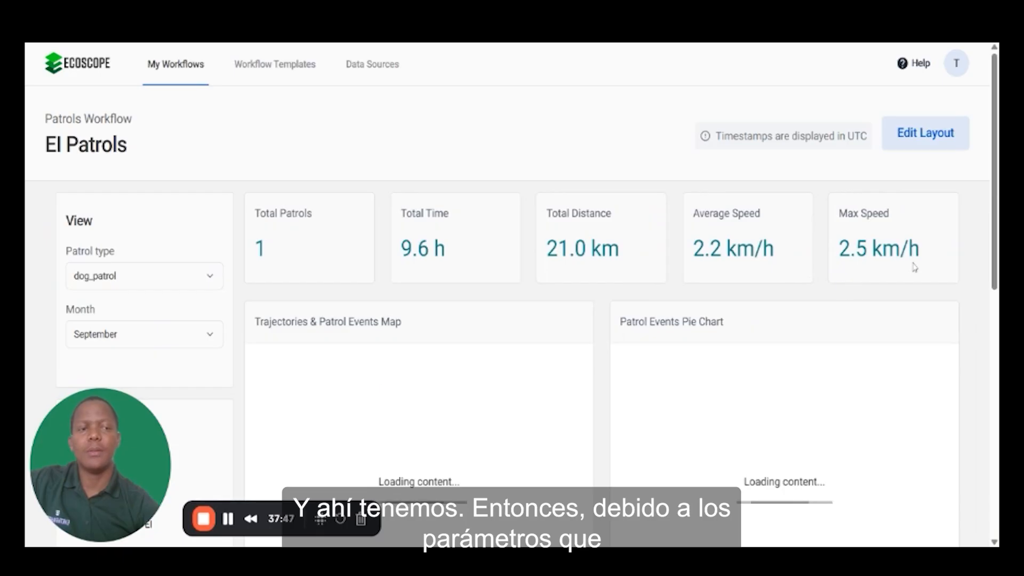
scroll(914, 267, "down", 2)
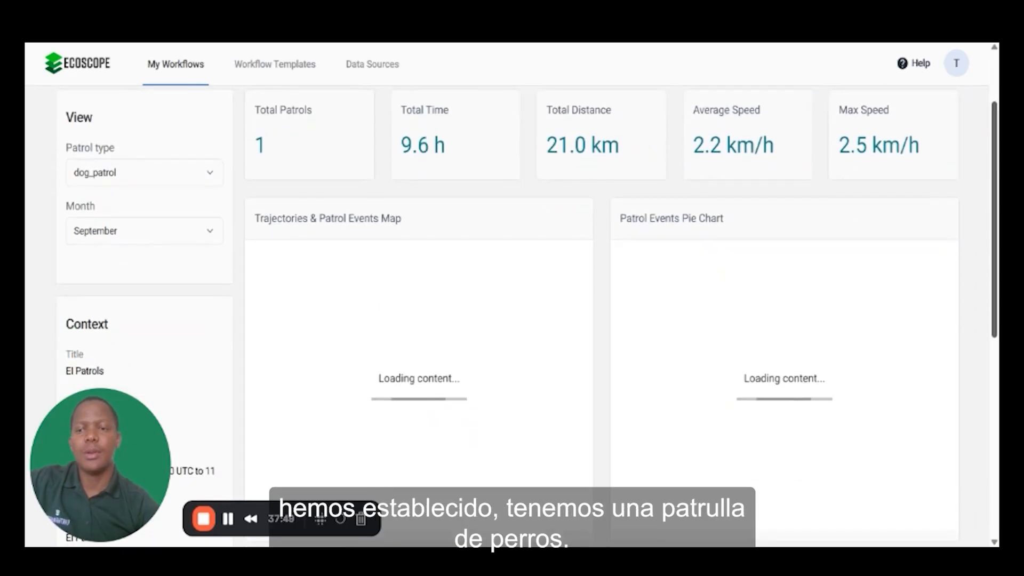
left_click_drag(994, 213, 994, 203)
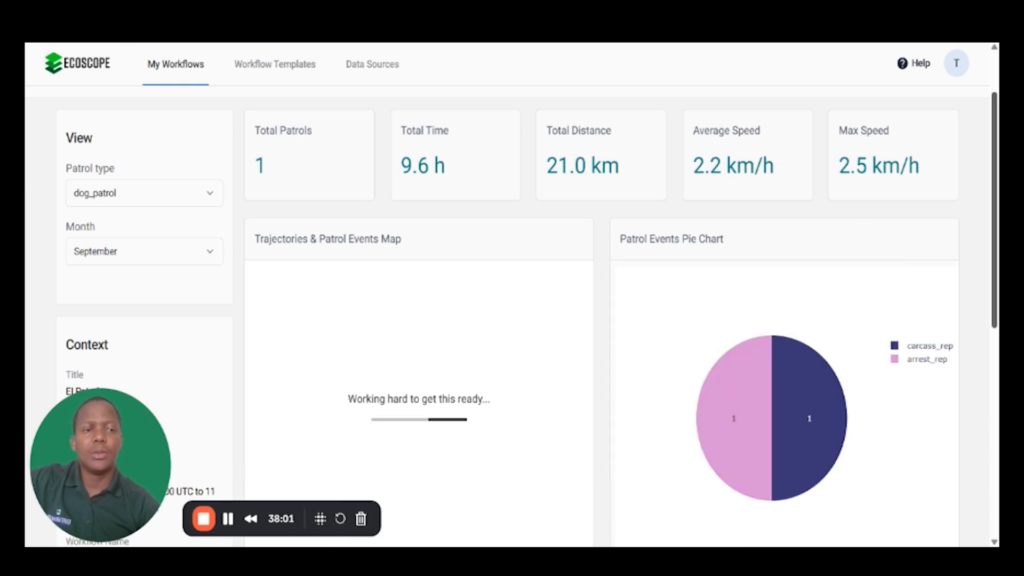
scroll(526, 317, "down", 1)
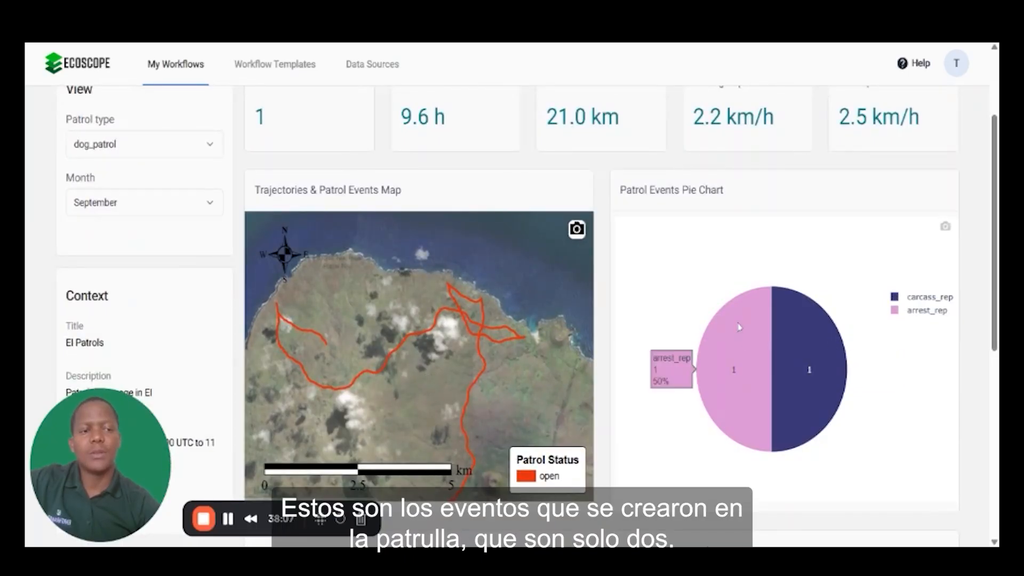
Step: Examine the Time Density Map and Patrol Events Bar Chart for the September dog_patrol view
scroll(905, 327, "down", 2)
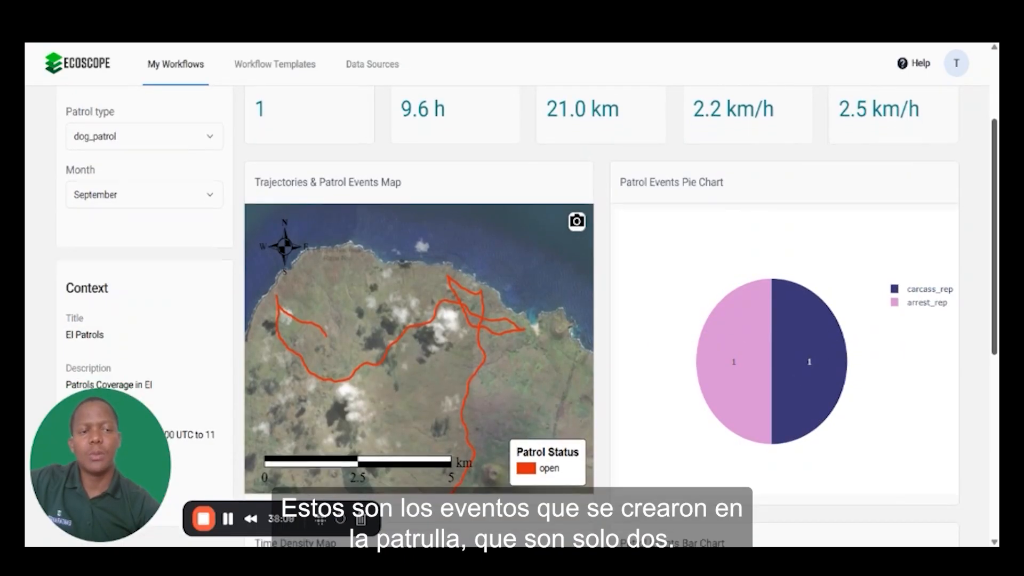
scroll(528, 315, "down", 5)
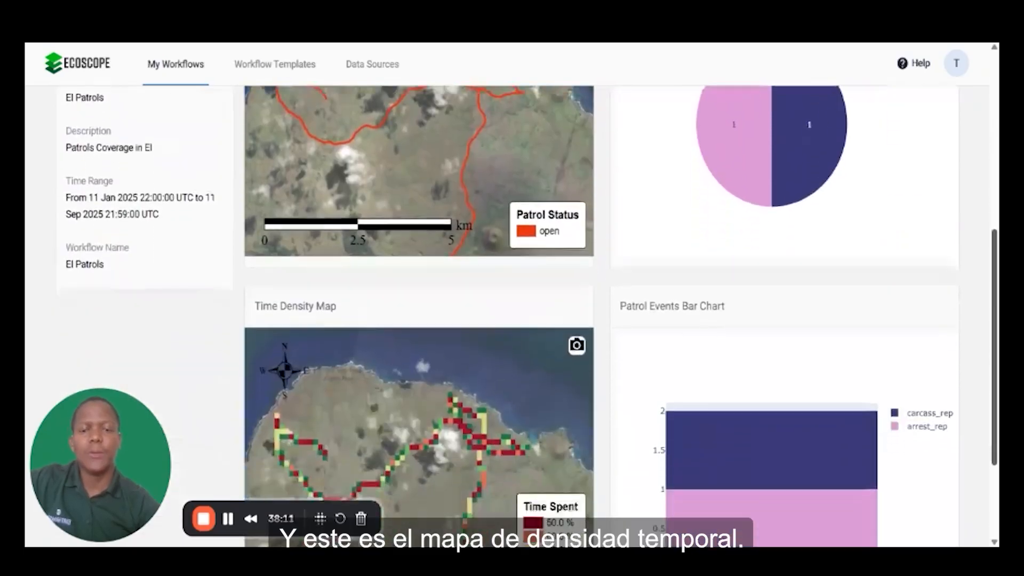
scroll(528, 316, "down", 1)
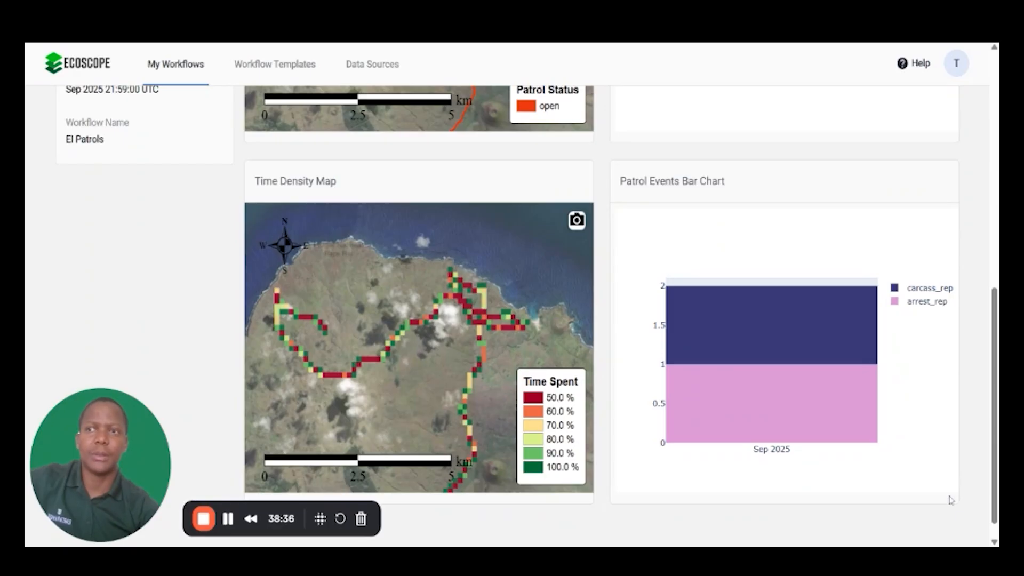
scroll(951, 500, "down", 1)
Step: Switch the dashboard view's patrol type to special_ops for September
scroll(951, 499, "up", 2)
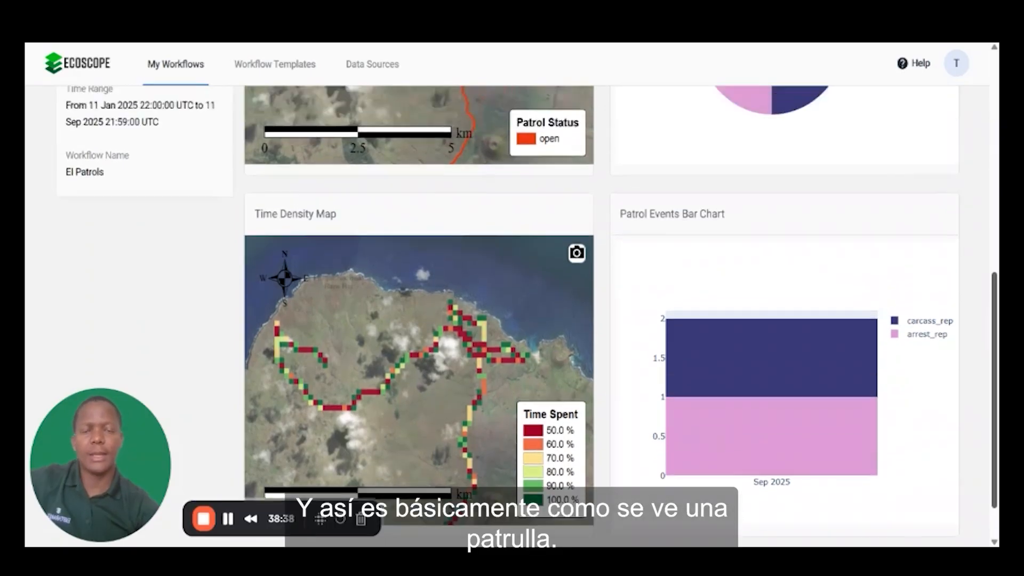
scroll(511, 320, "up", 9)
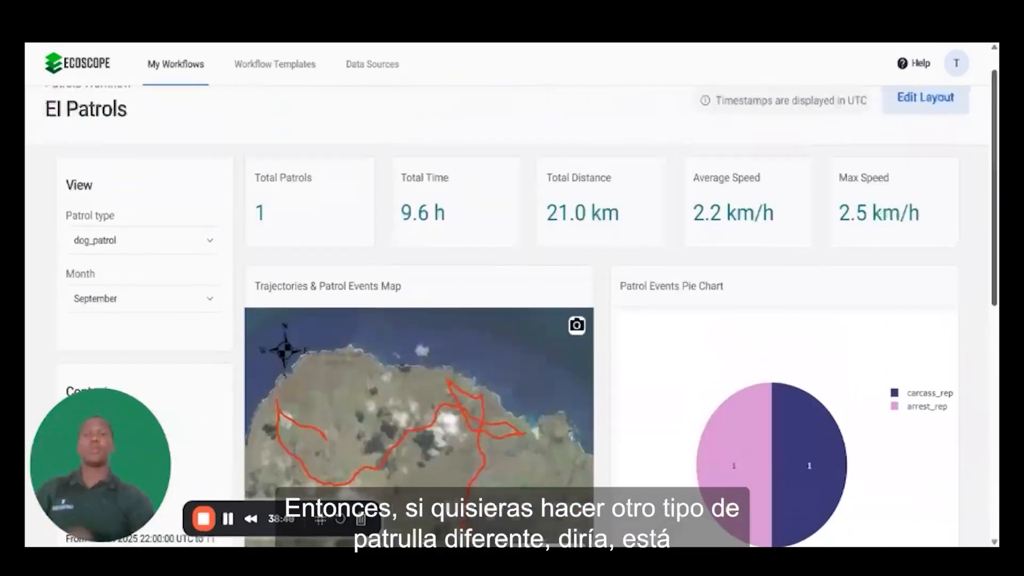
left_click(164, 250)
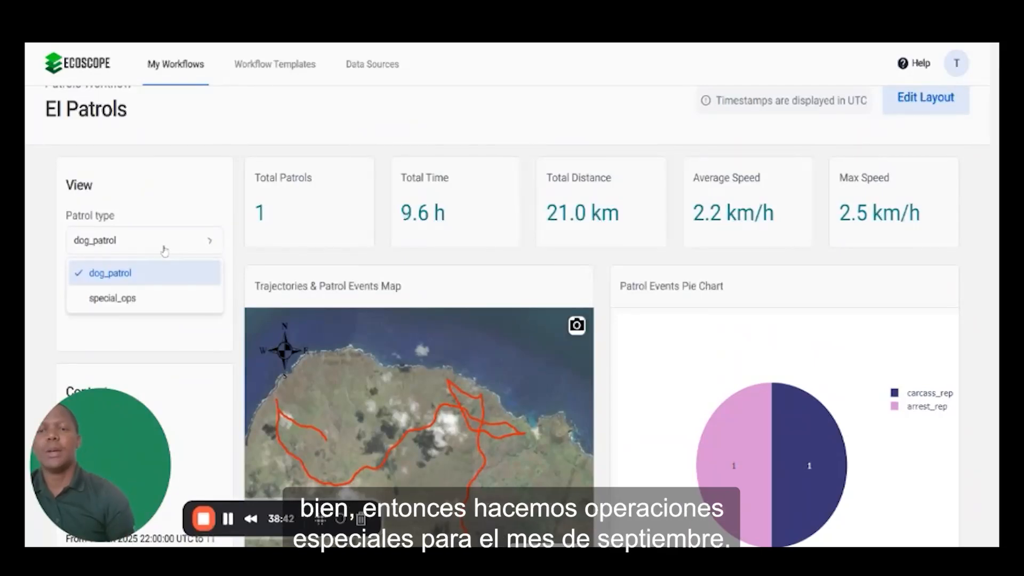
left_click(137, 303)
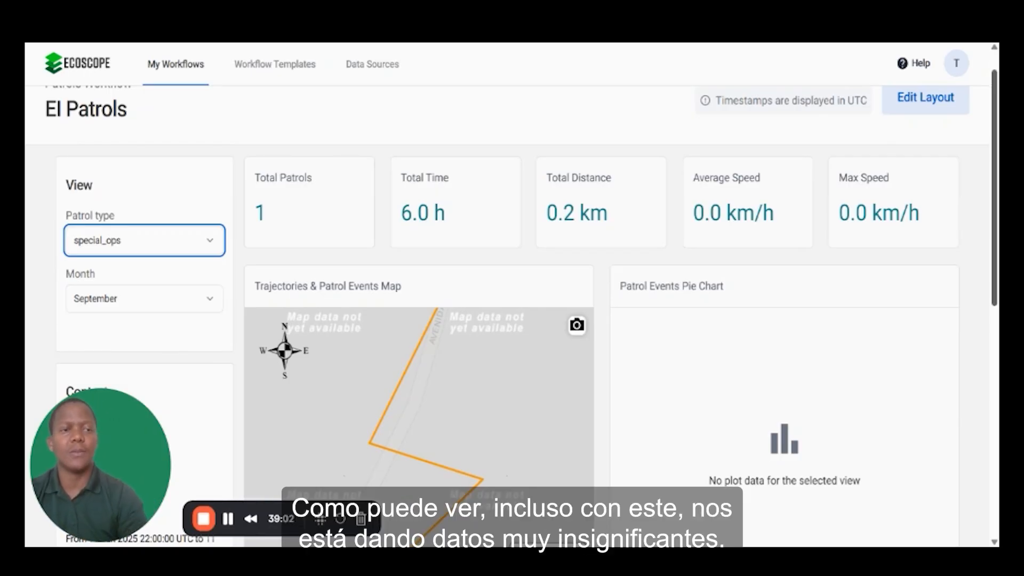
Step: Examine the special_ops patrol statistics and its track on the Trajectories & Patrol Events Map within the wider surroundings
scroll(507, 320, "down", 1)
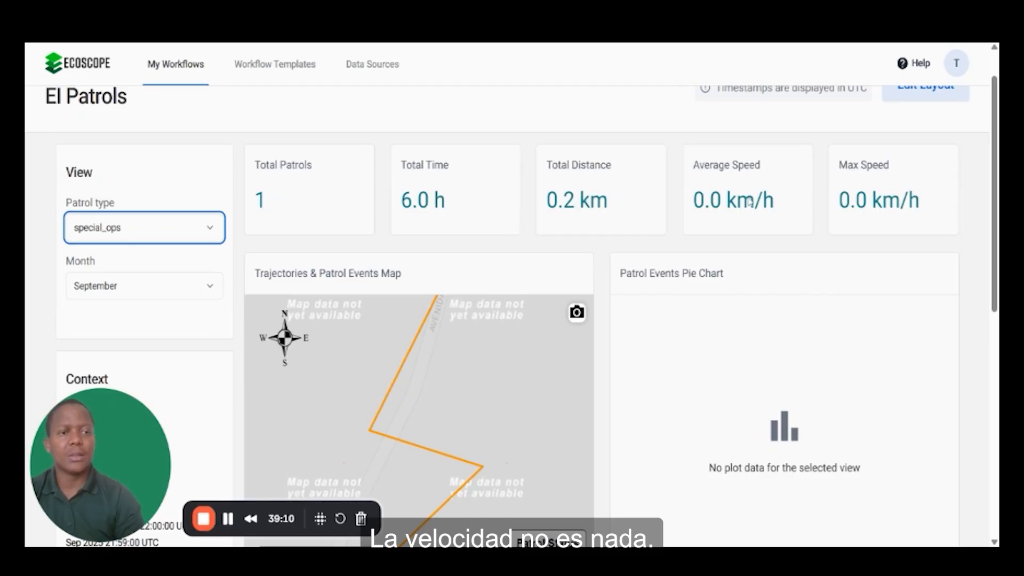
scroll(418, 320, "down", 3)
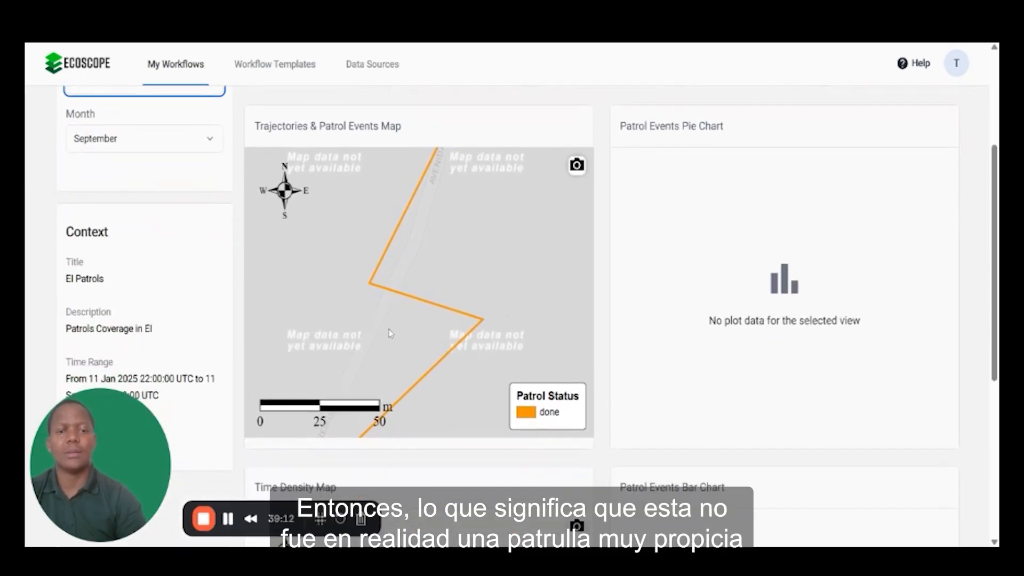
scroll(458, 230, "down", 3)
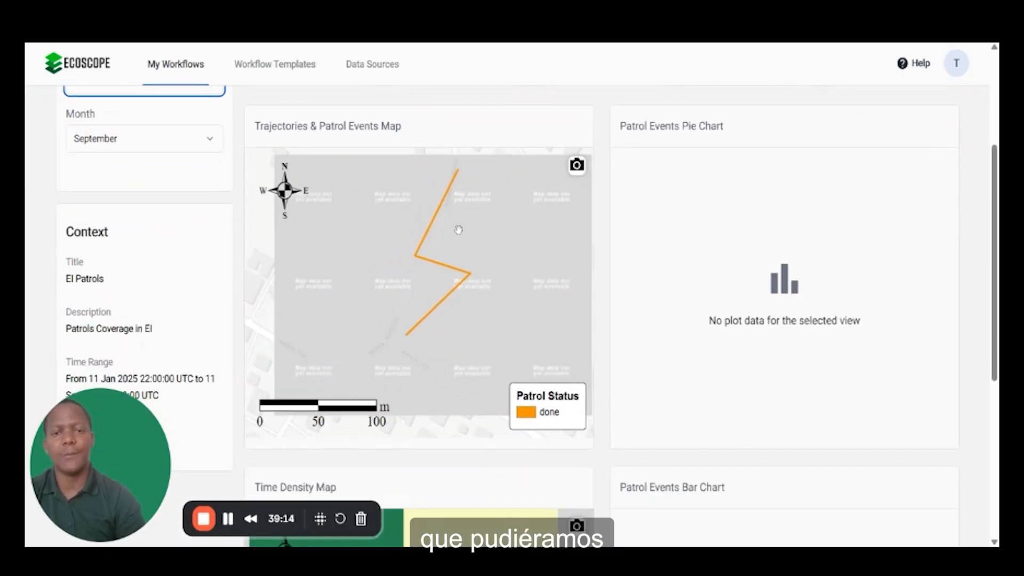
scroll(457, 230, "down", 2)
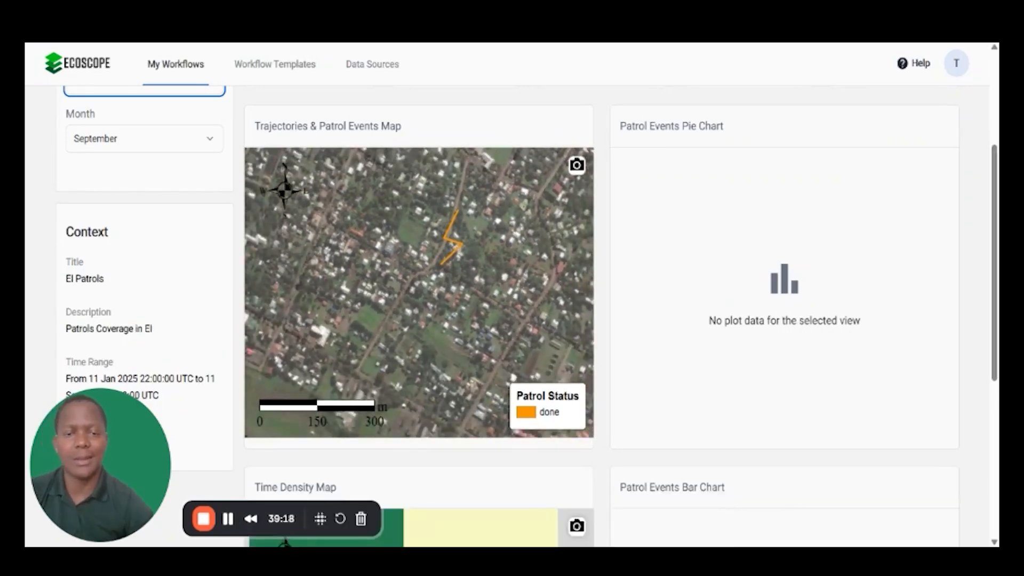
scroll(457, 230, "down", 2)
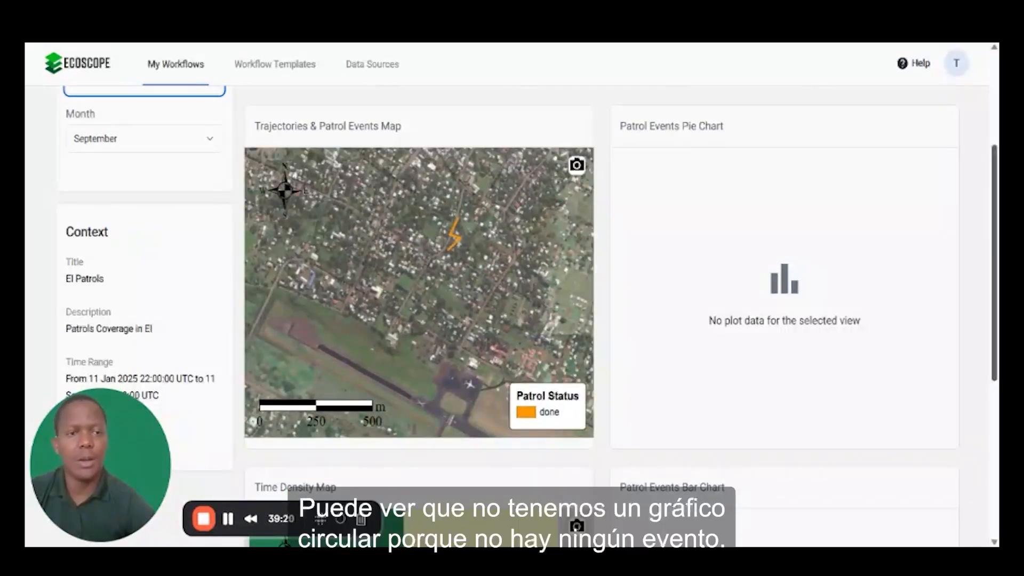
Step: Examine the special_ops Time Density Map in its wider surroundings and the Patrol Events Bar Chart, ending back at the dashboard's beginning
scroll(530, 316, "down", 1)
scroll(529, 315, "down", 2)
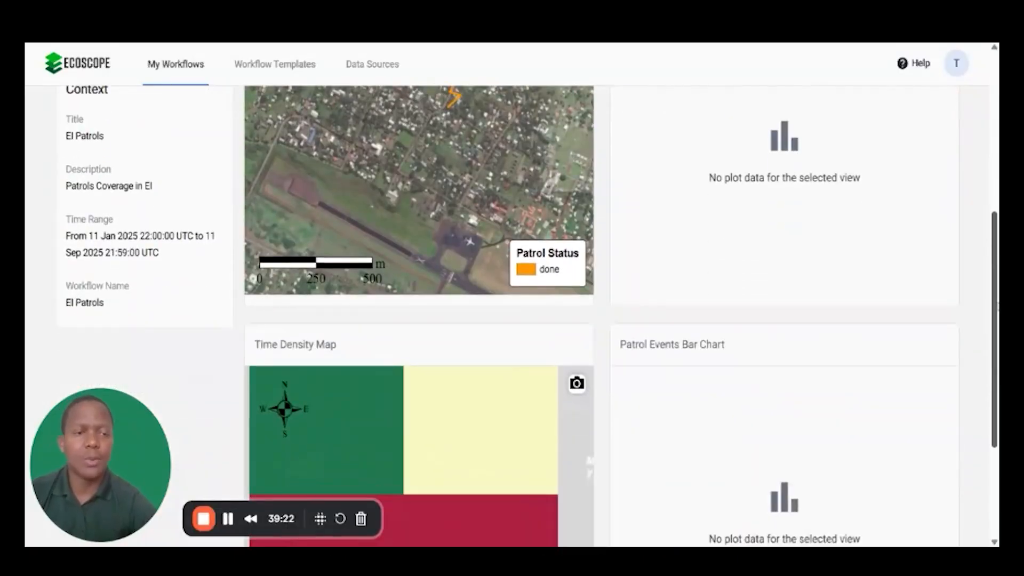
scroll(529, 316, "down", 2)
scroll(530, 315, "down", 2)
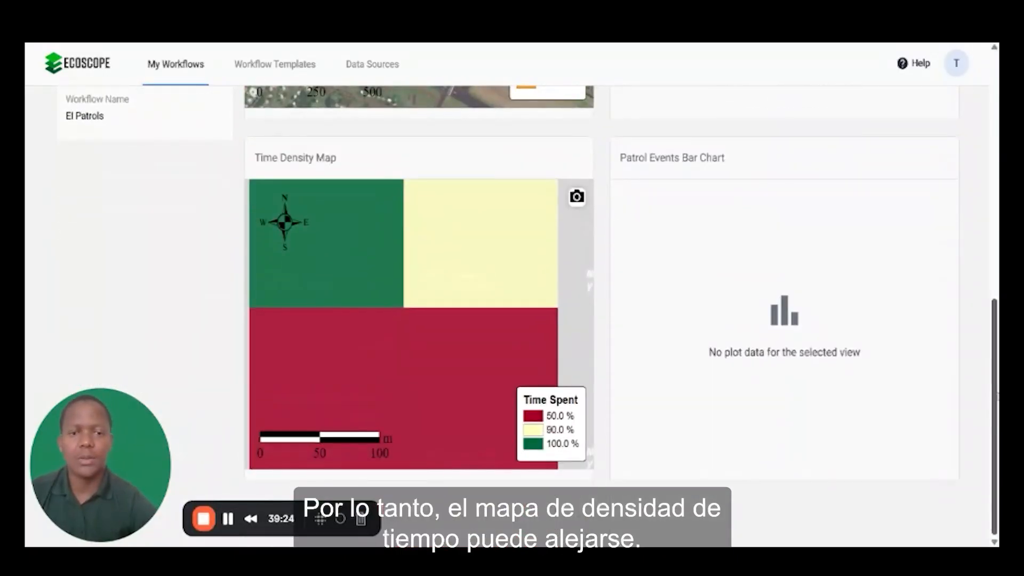
scroll(416, 406, "down", 2)
scroll(416, 406, "down", 5)
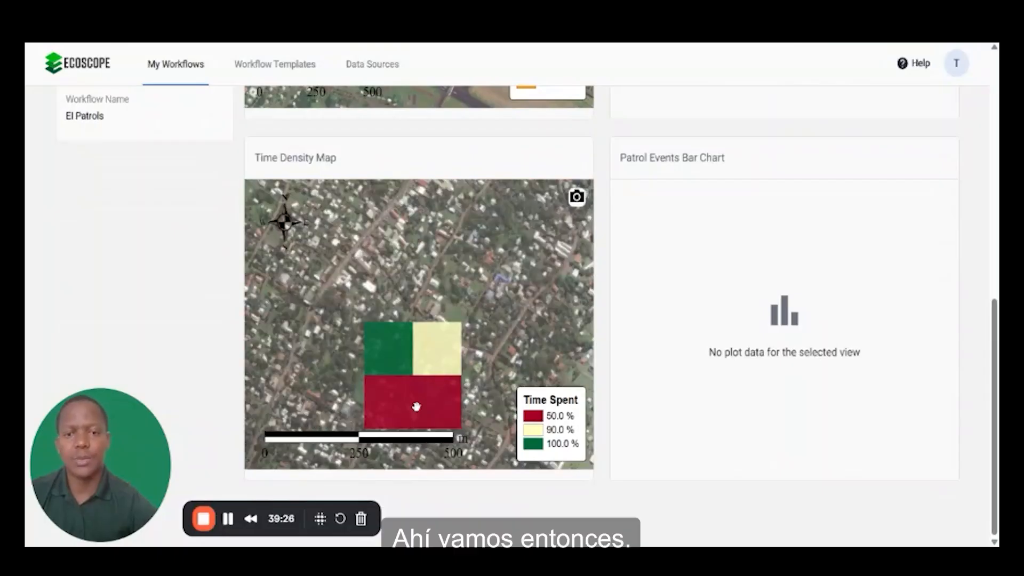
scroll(416, 406, "down", 1)
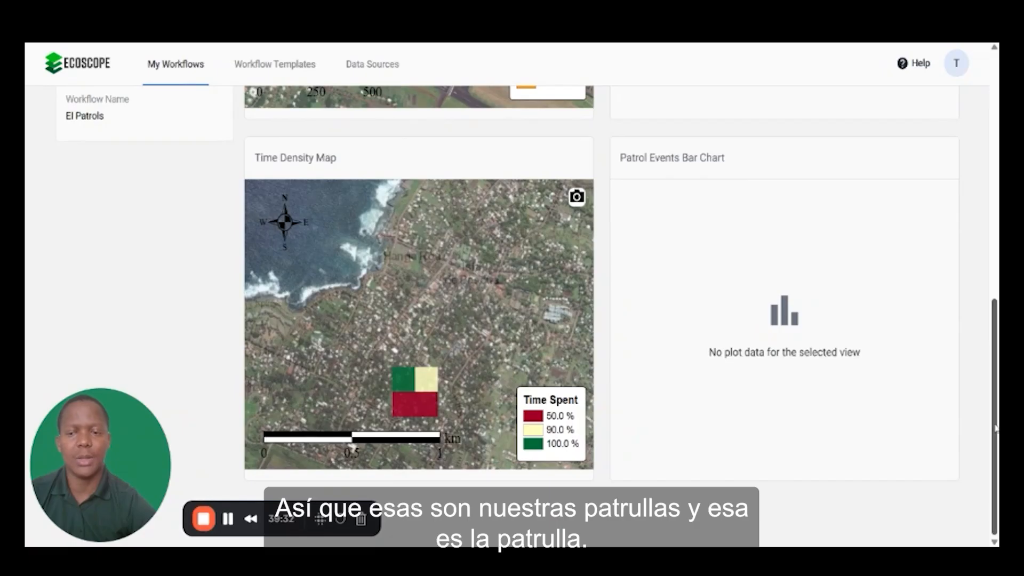
left_click_drag(995, 429, 995, 184)
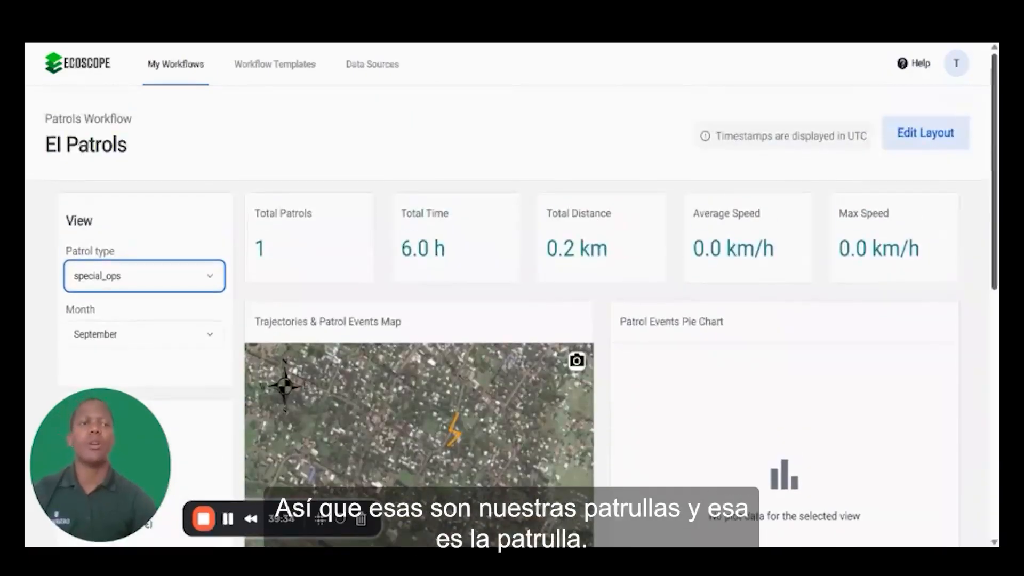